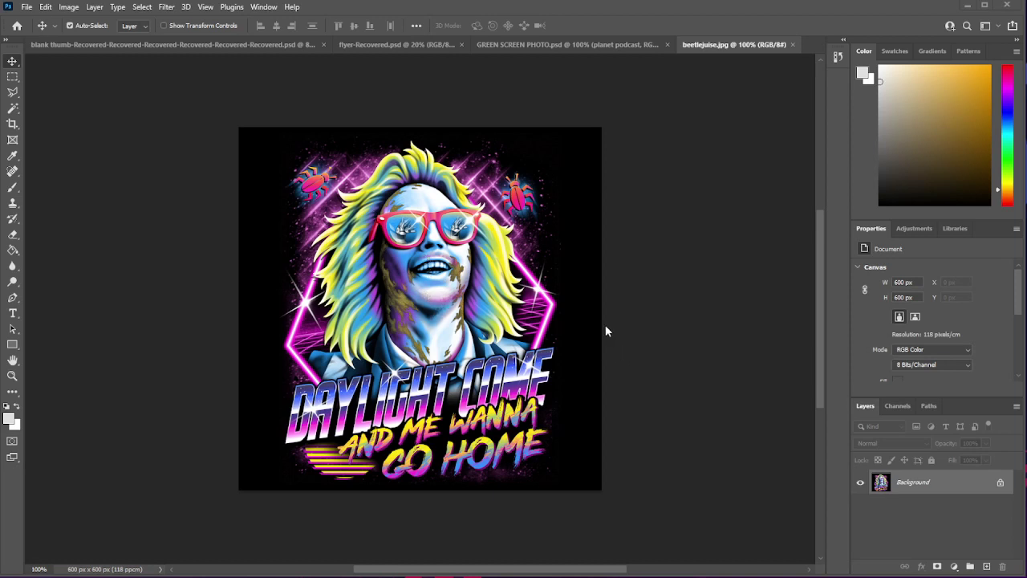
Resample the beetlejuise.jpg image to a resolution of 300 pixels/centimeter, keeping its width and height in inches.
click(69, 7)
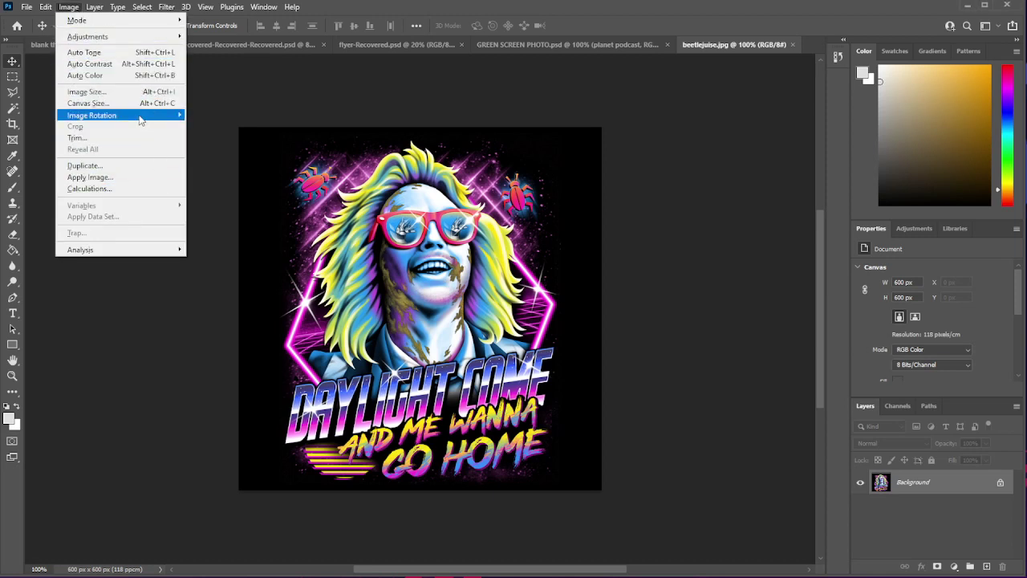
click(111, 92)
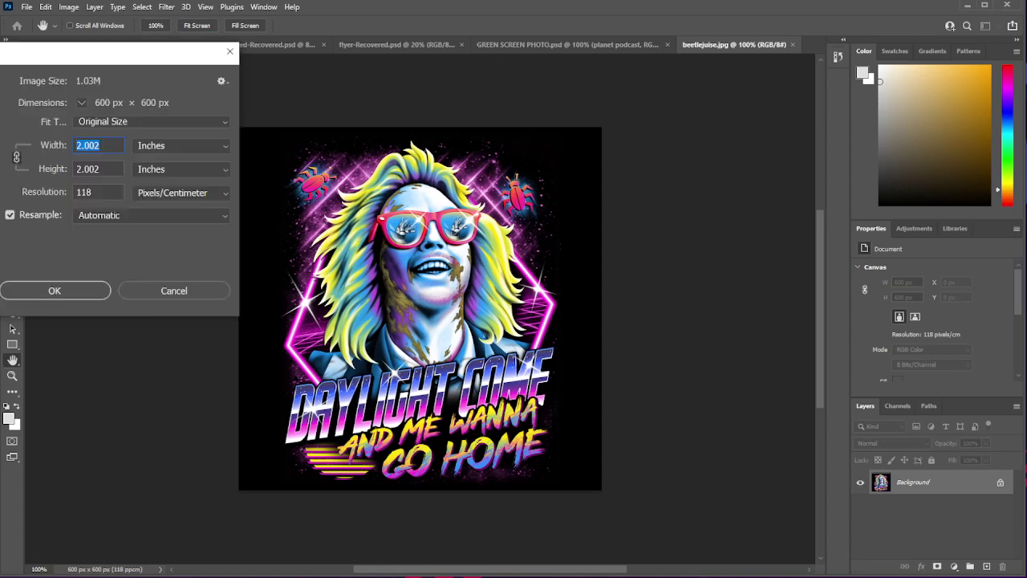
click(551, 299)
click(504, 298)
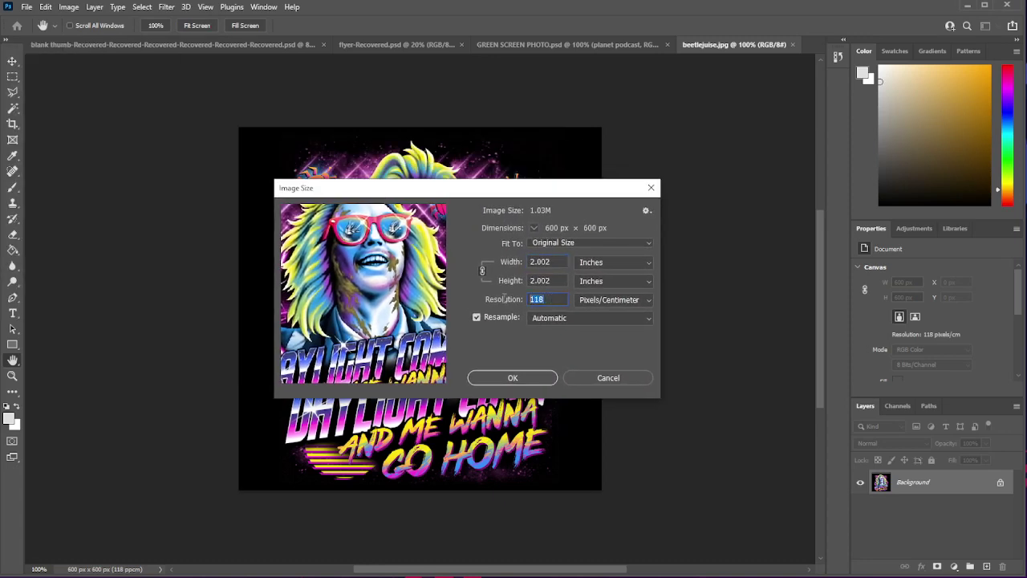
text(300)
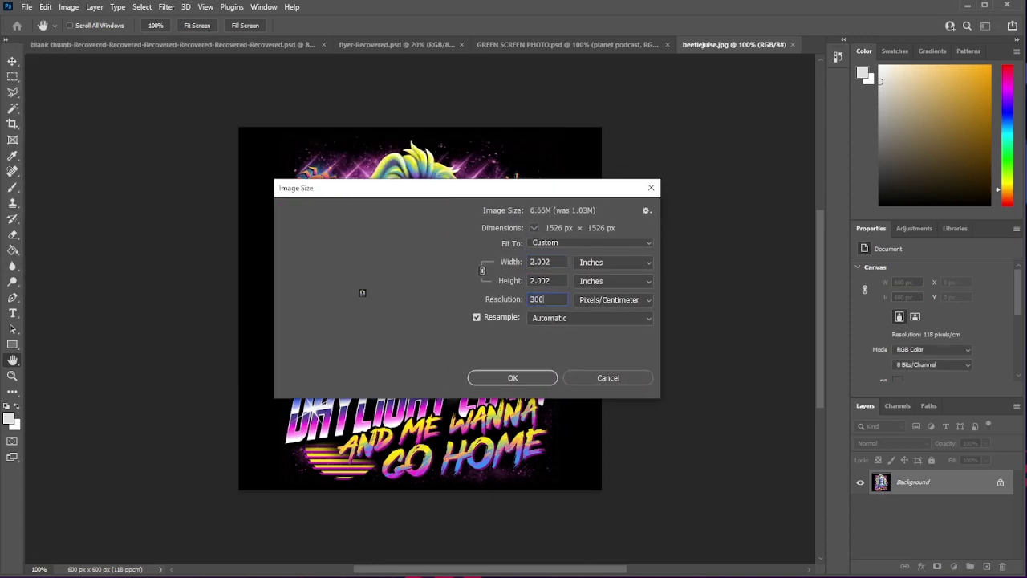
click(534, 381)
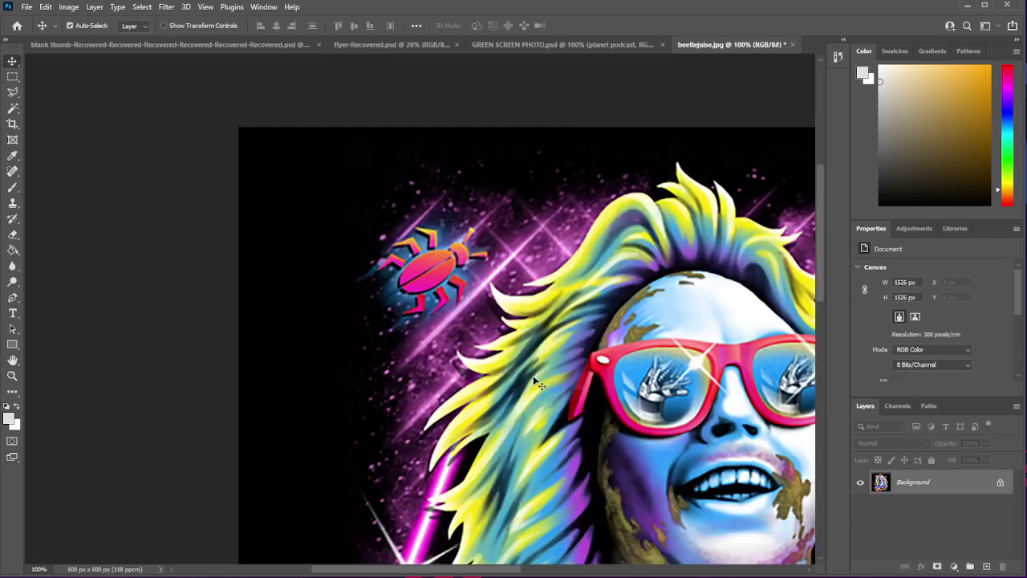
Duplicate the Background layer into a new, unnamed document.
key(z)
alt+click(513, 361)
alt+click(514, 361)
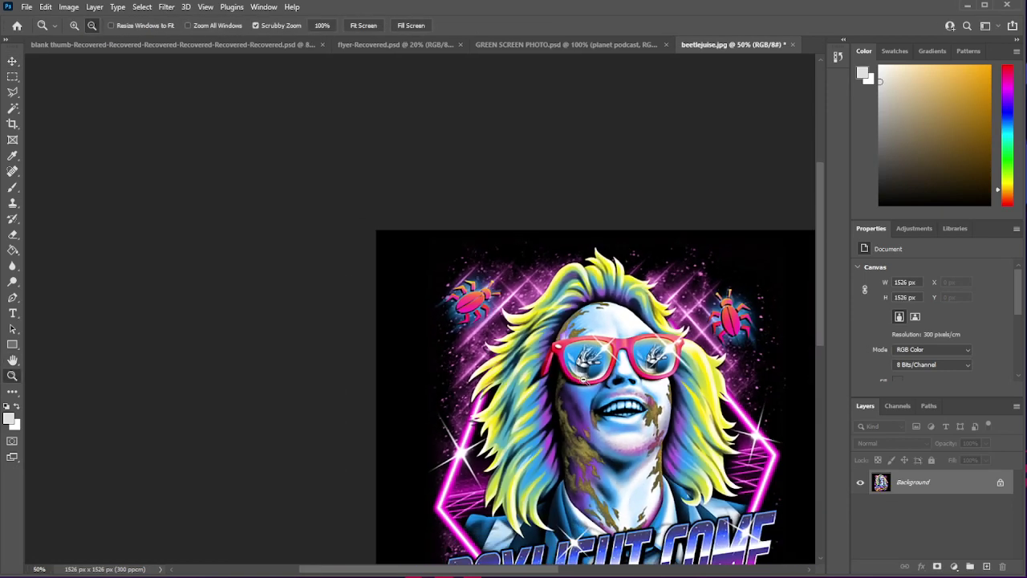
alt+click(514, 362)
drag(511, 570, 561, 570)
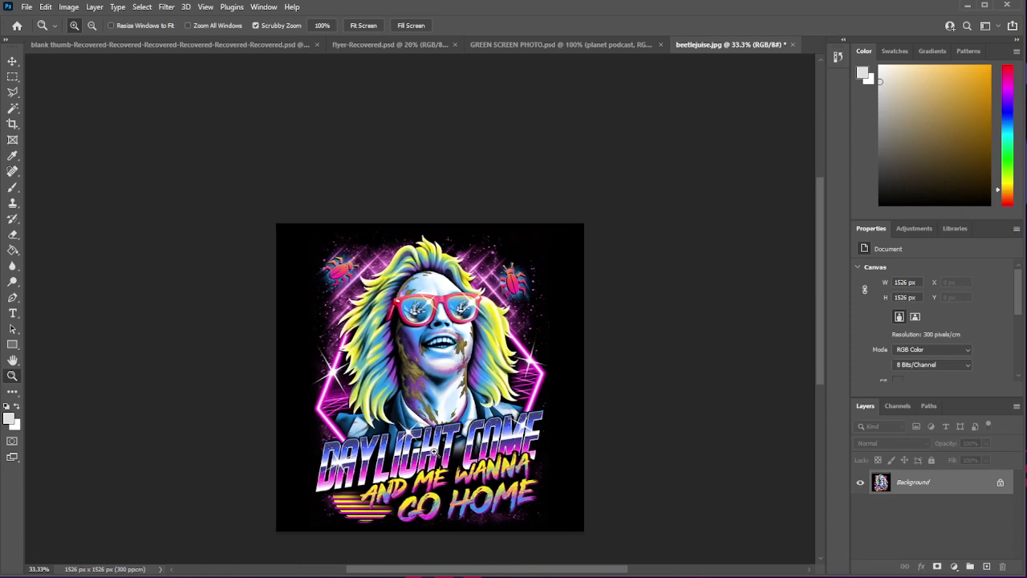
click(433, 451)
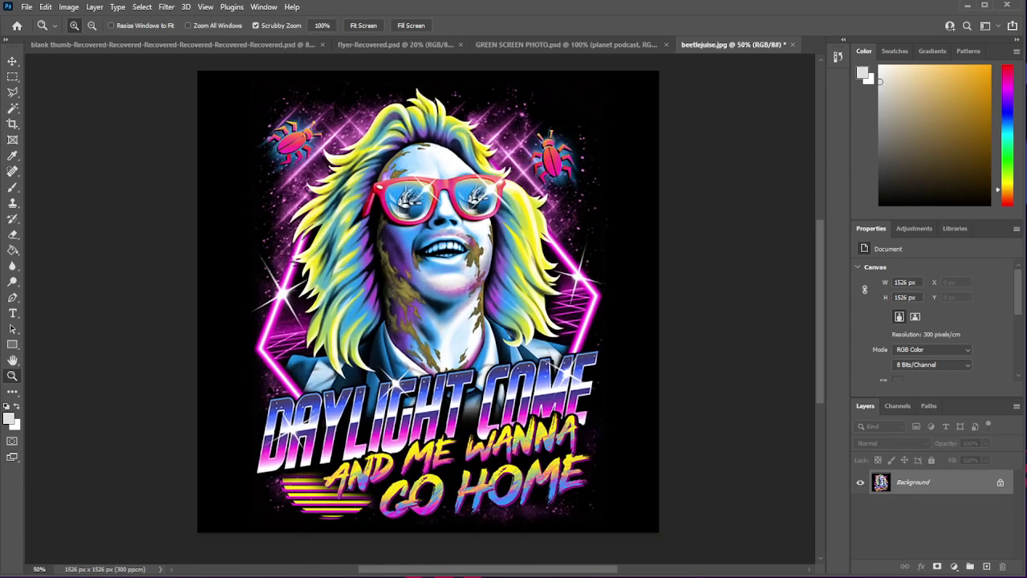
click(12, 61)
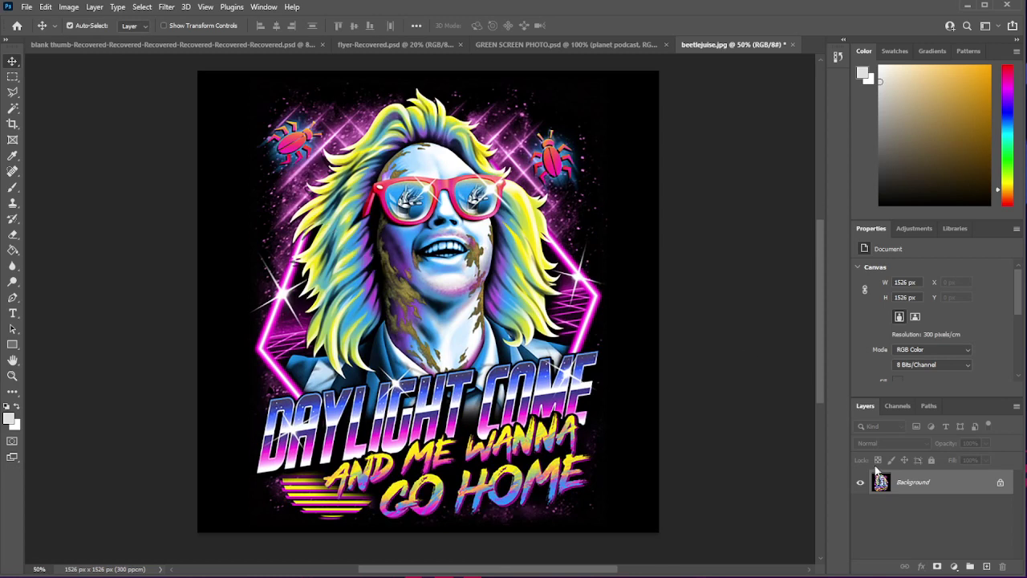
right_click(920, 488)
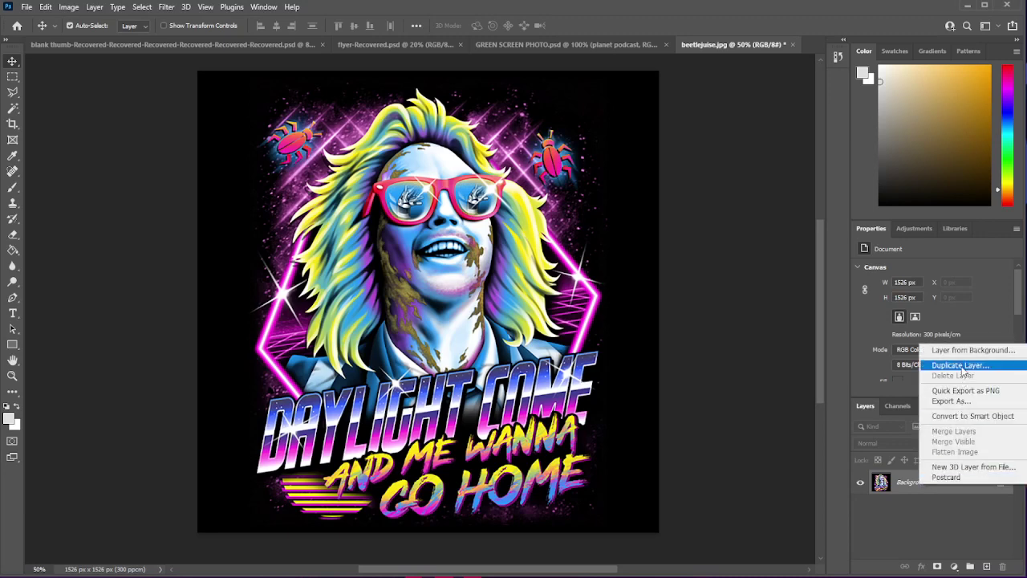
click(935, 366)
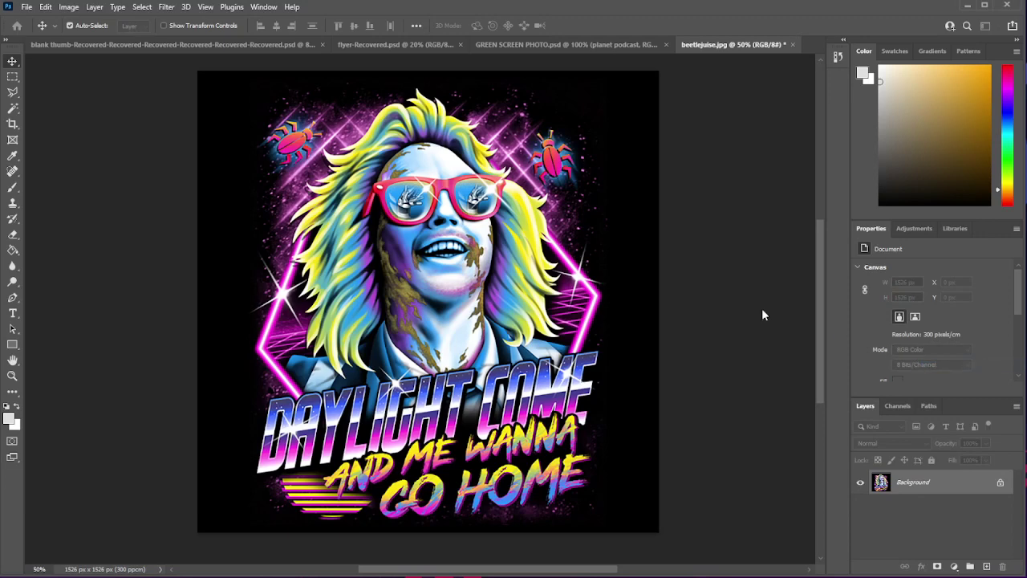
drag(404, 164, 585, 259)
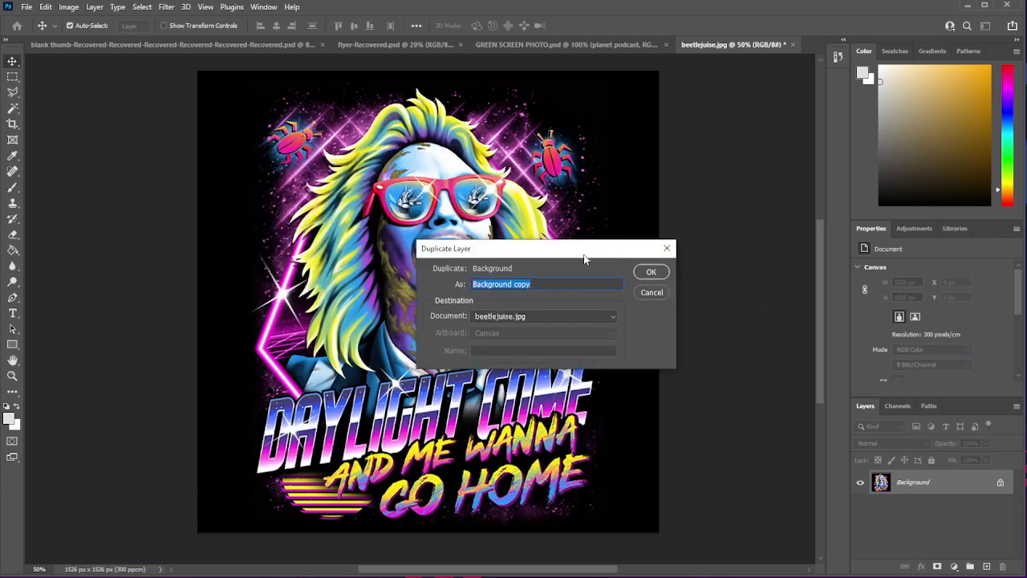
click(530, 316)
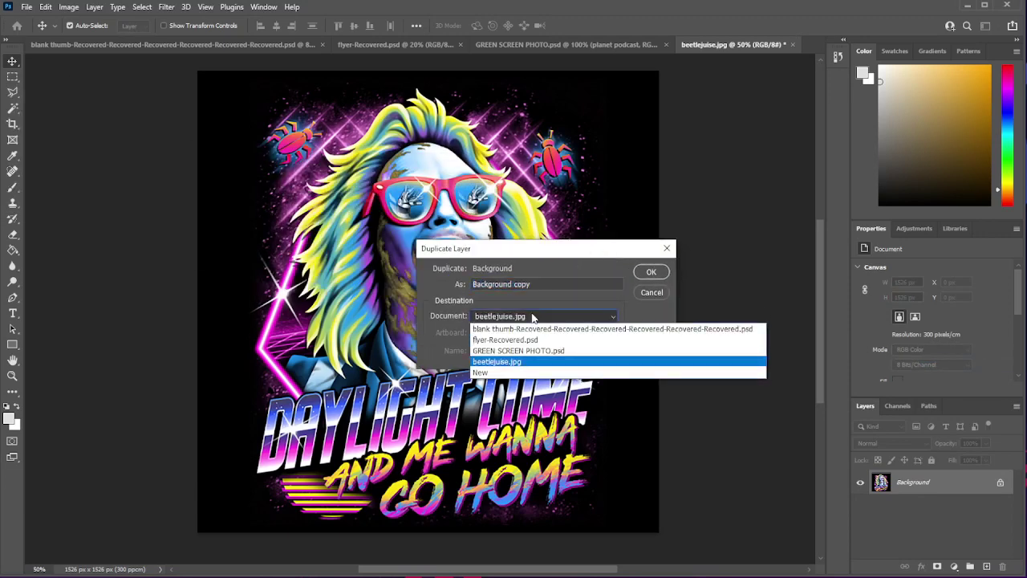
click(513, 373)
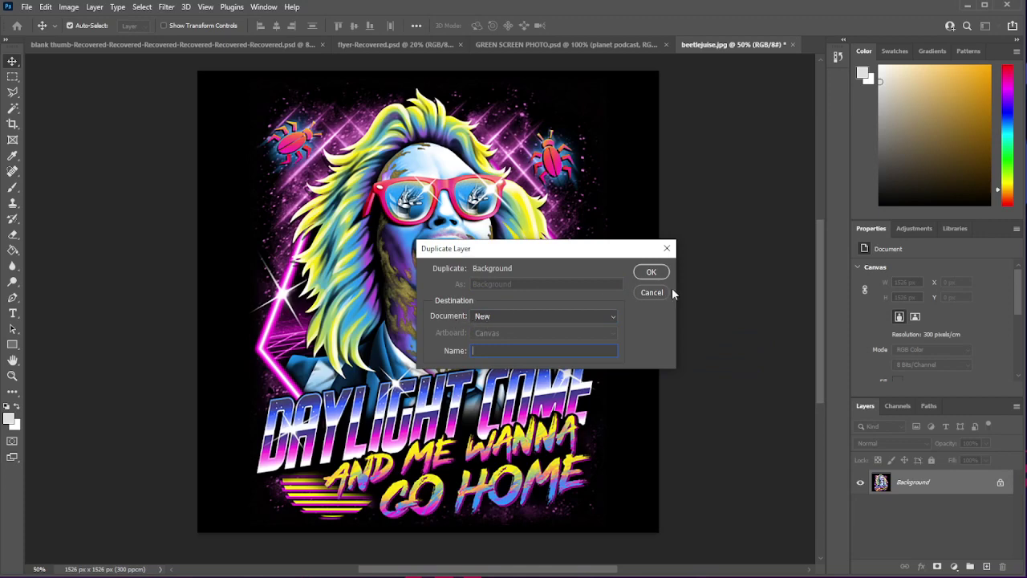
click(651, 272)
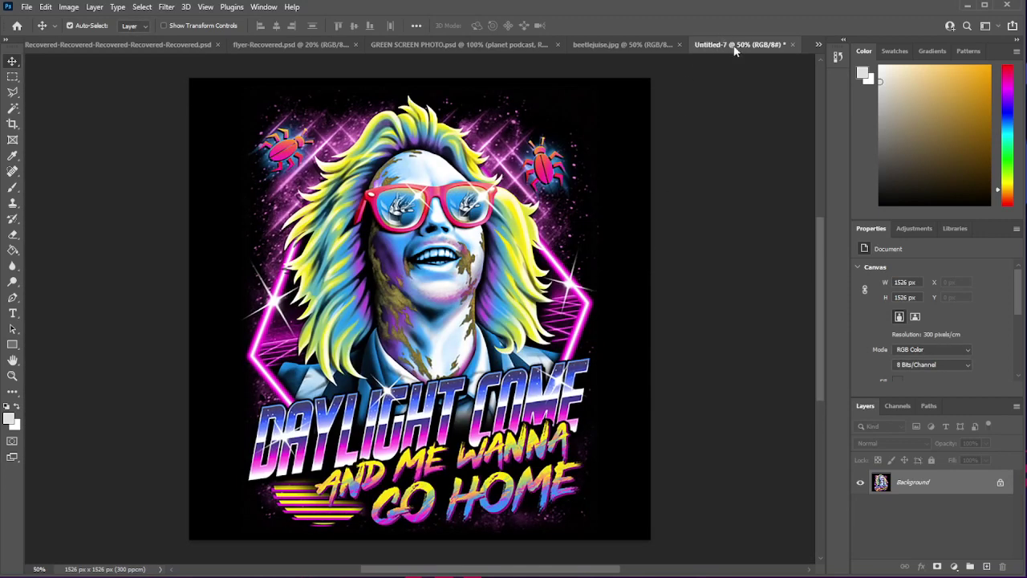
Float the duplicated document in its own window and convert it to CMYK Color mode.
click(651, 44)
click(790, 48)
drag(737, 45, 382, 73)
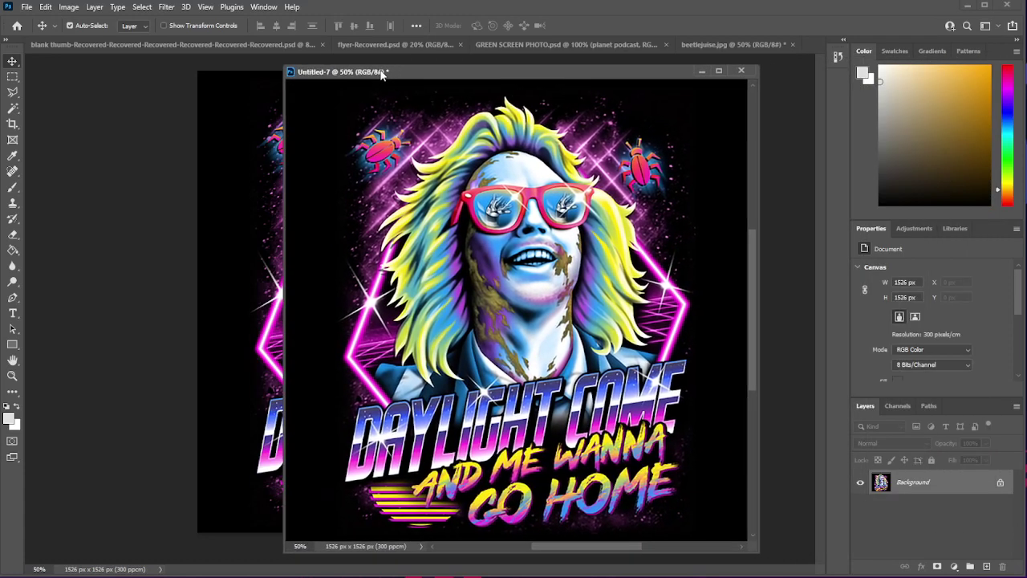
click(67, 7)
mouse_move(77, 20)
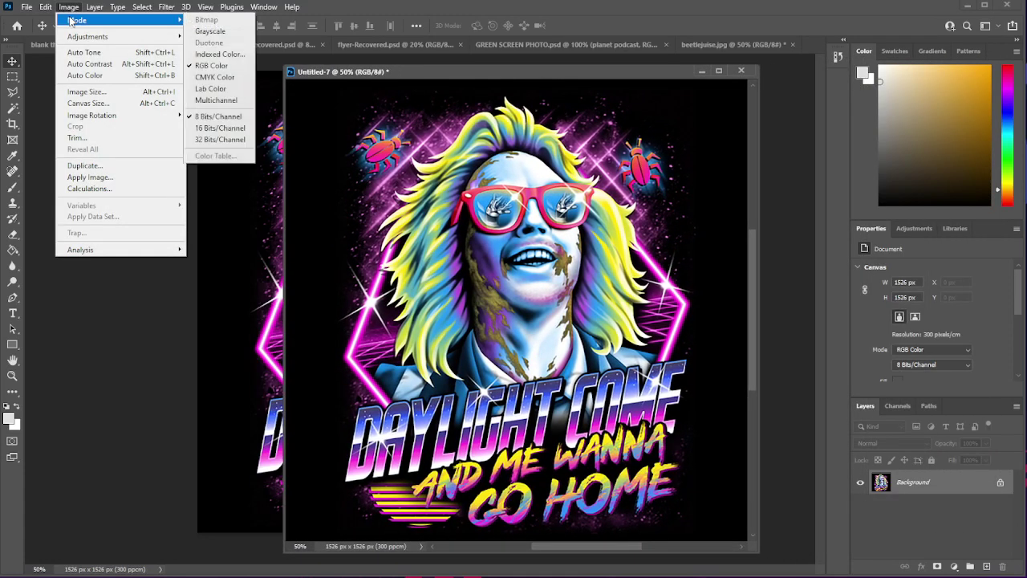
click(213, 77)
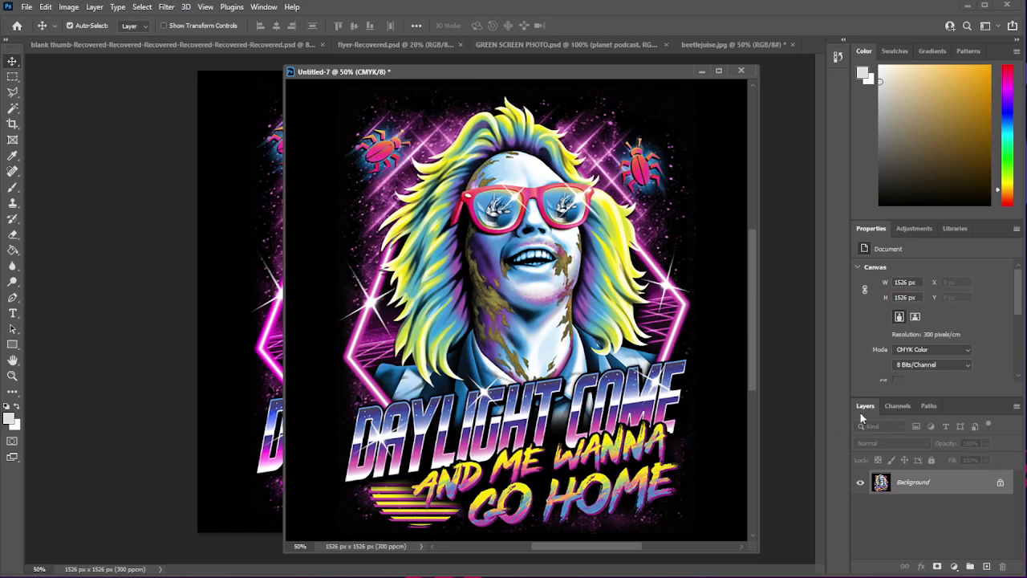
Split the channels of the CMYK duplicate into separate grayscale documents.
click(898, 406)
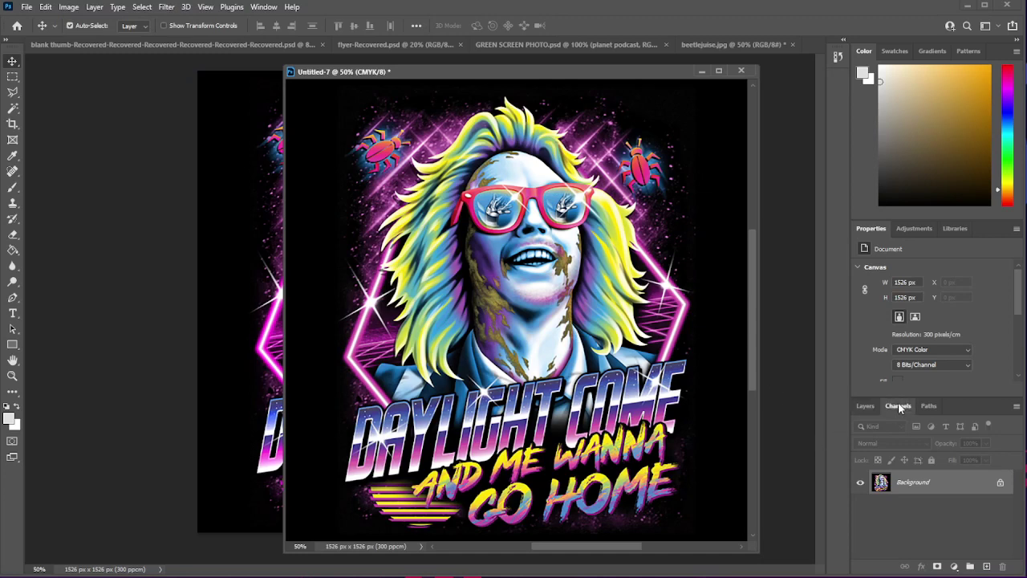
click(1017, 410)
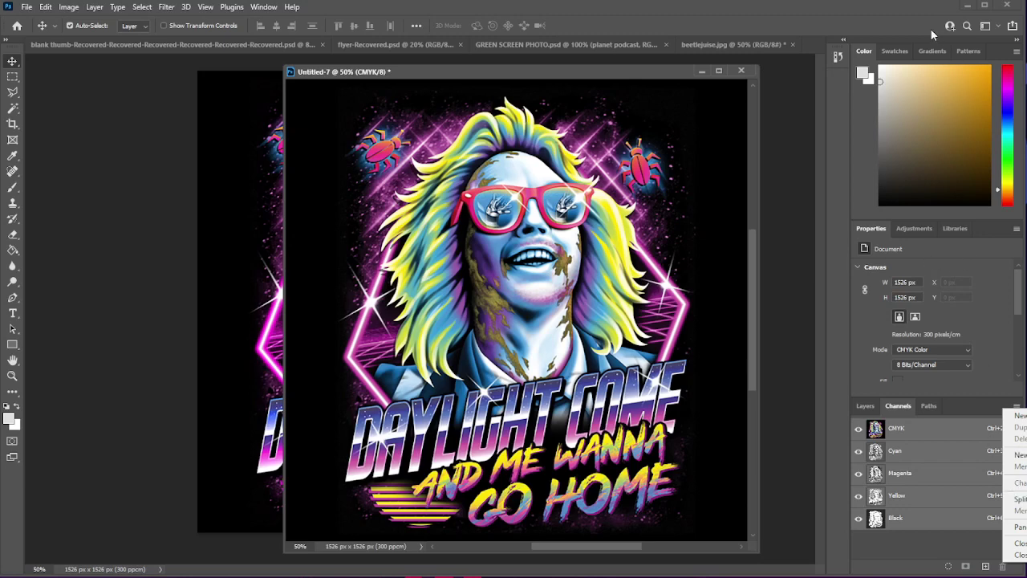
drag(902, 6, 749, 10)
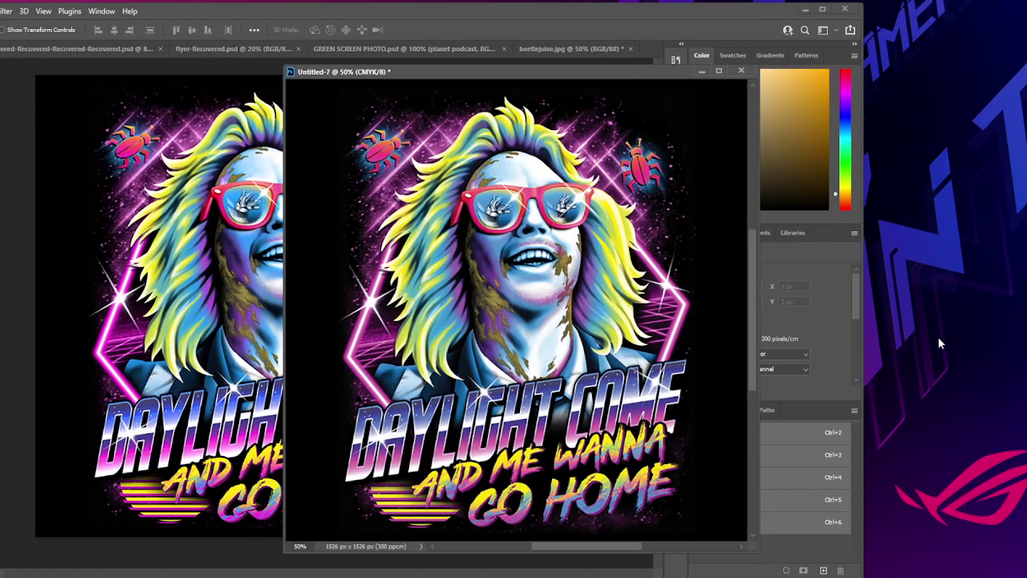
click(854, 410)
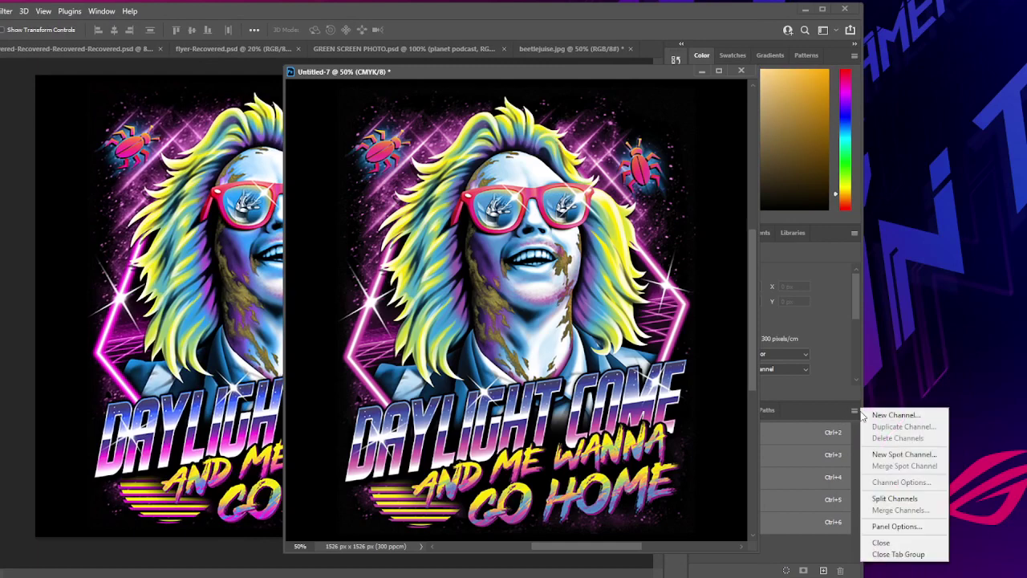
click(895, 499)
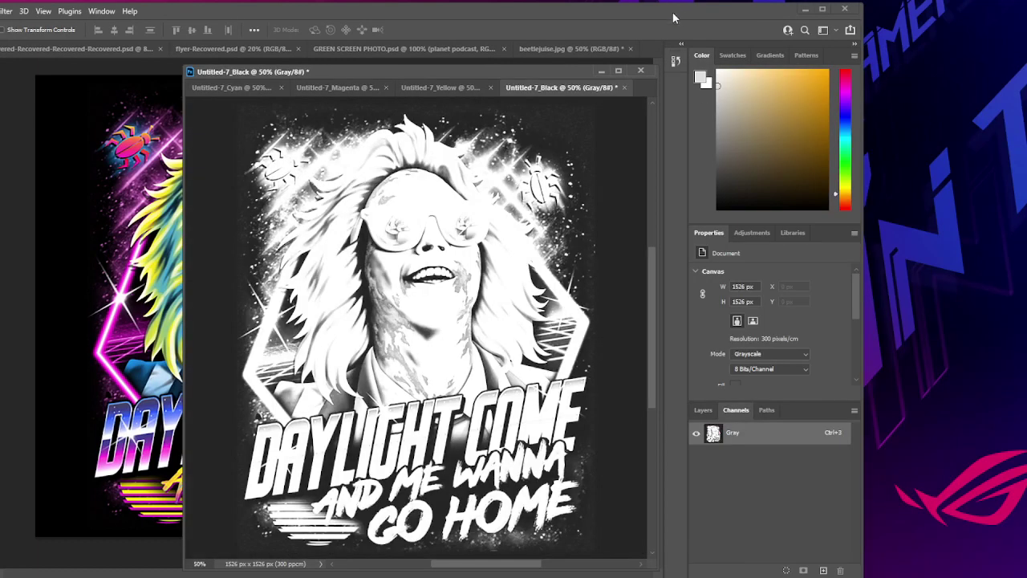
Bring the whole application window back into view and place the floating channel documents over the workspace.
click(822, 9)
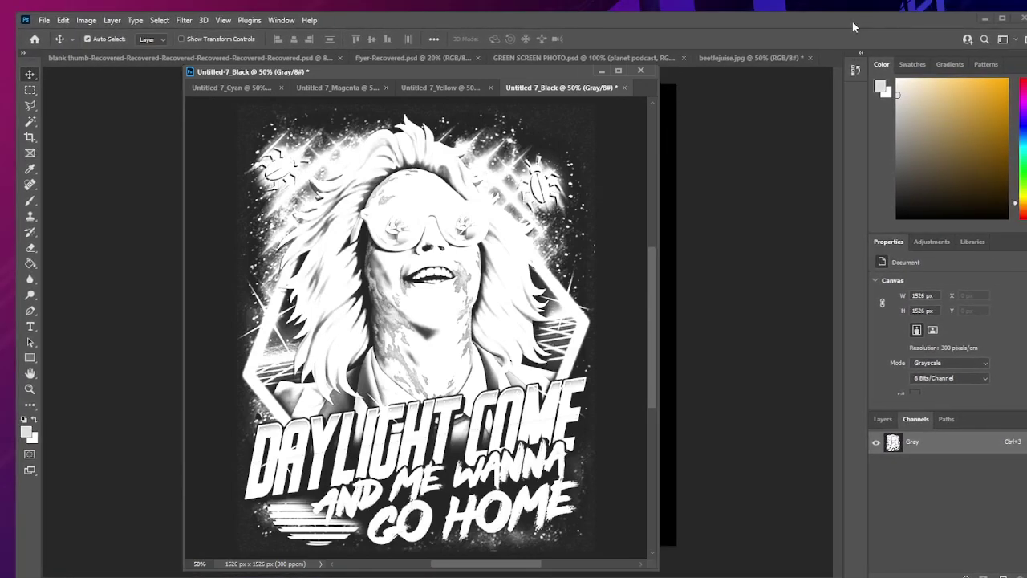
double_click(852, 27)
drag(504, 74, 594, 83)
mouse_move(359, 80)
mouse_down()
mouse_move(420, 93)
mouse_move(353, 85)
mouse_up()
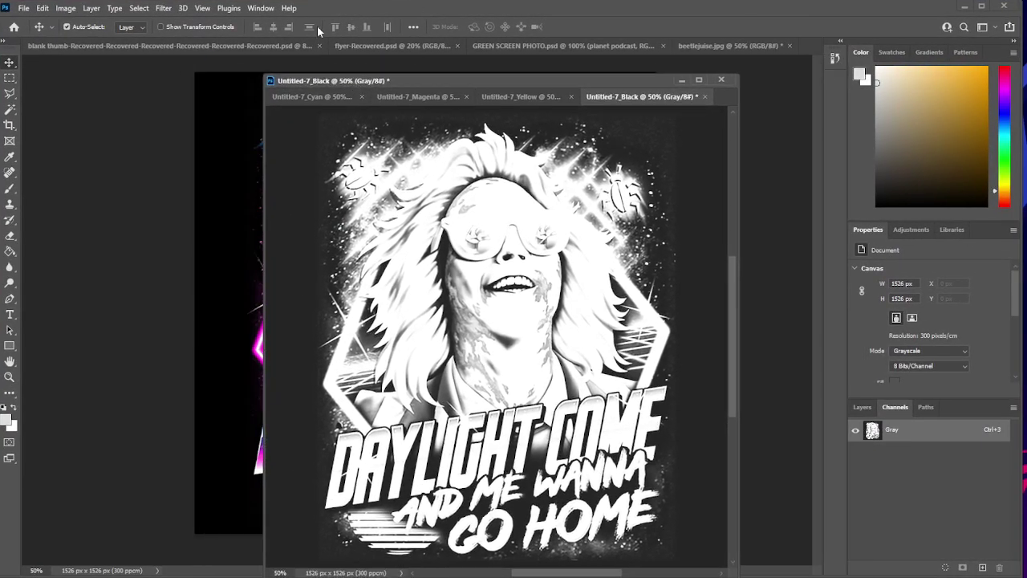
drag(451, 83, 434, 68)
Examine the Cyan, Magenta, Yellow and Black channel documents in turn.
click(292, 82)
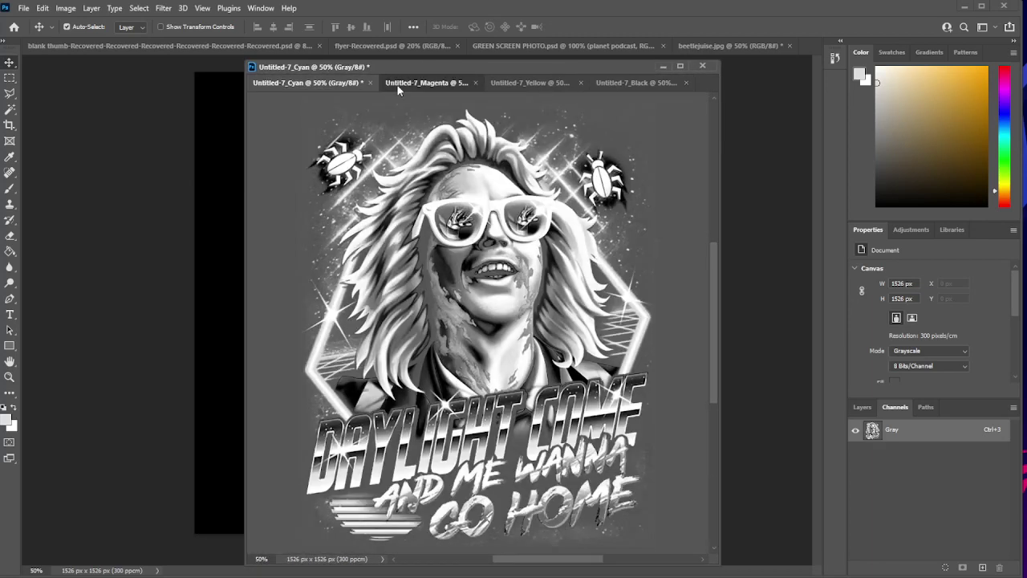
click(419, 83)
click(504, 84)
click(617, 83)
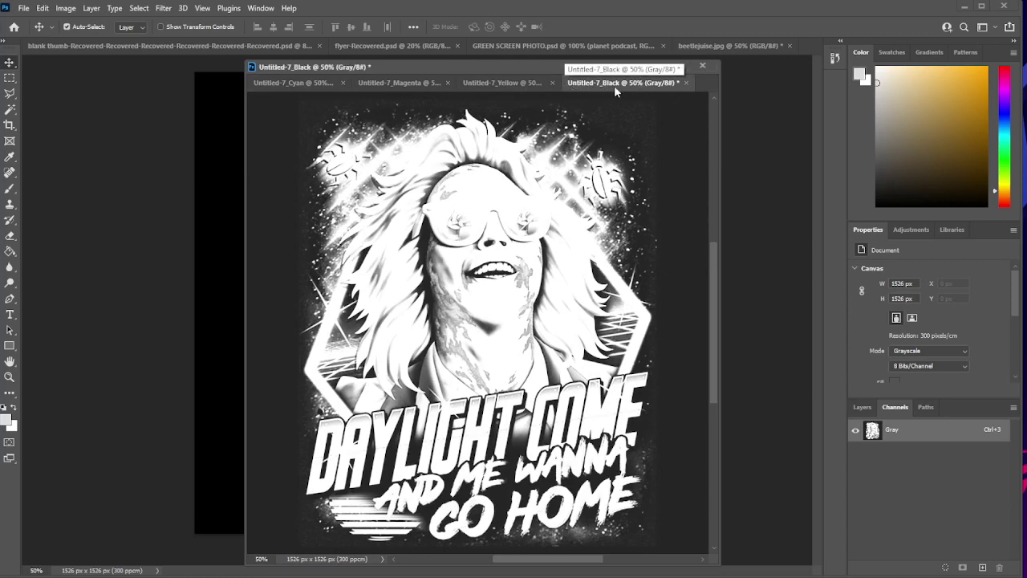
Close the Cyan, Magenta and Yellow channel documents, keeping only the Black one open.
click(331, 85)
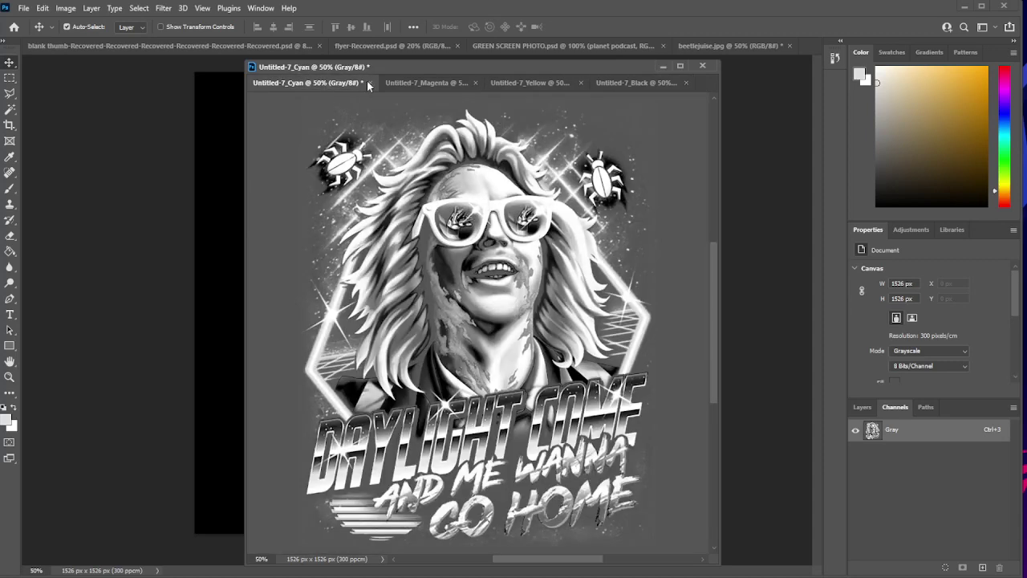
key(ctrl+w)
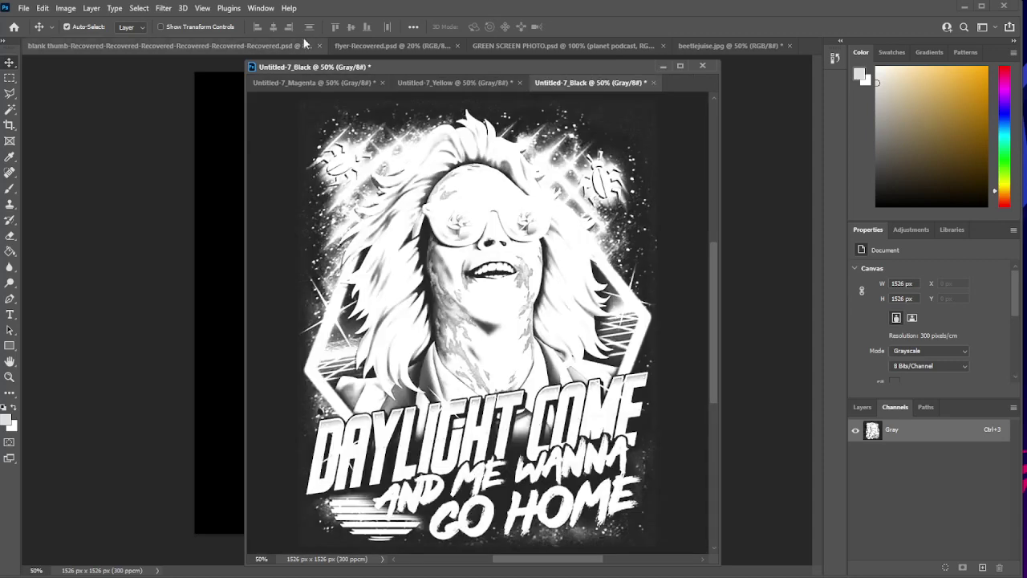
click(340, 82)
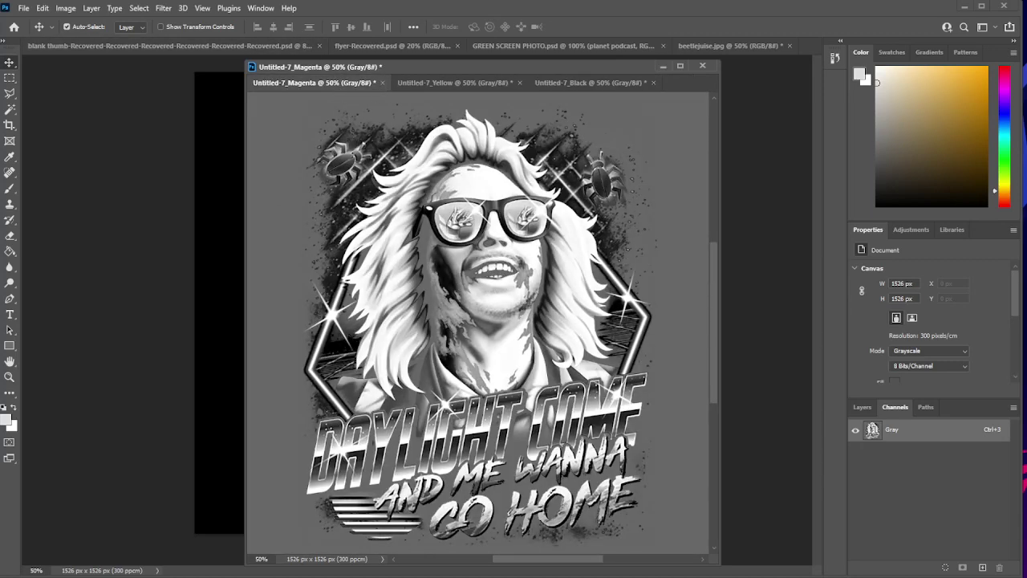
key(ctrl+w)
click(321, 83)
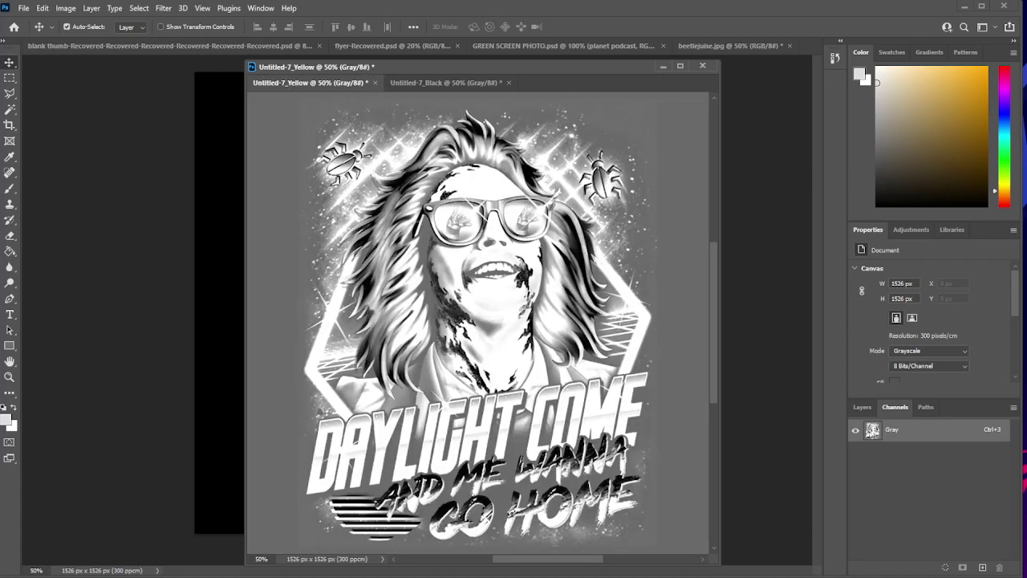
key(ctrl+w)
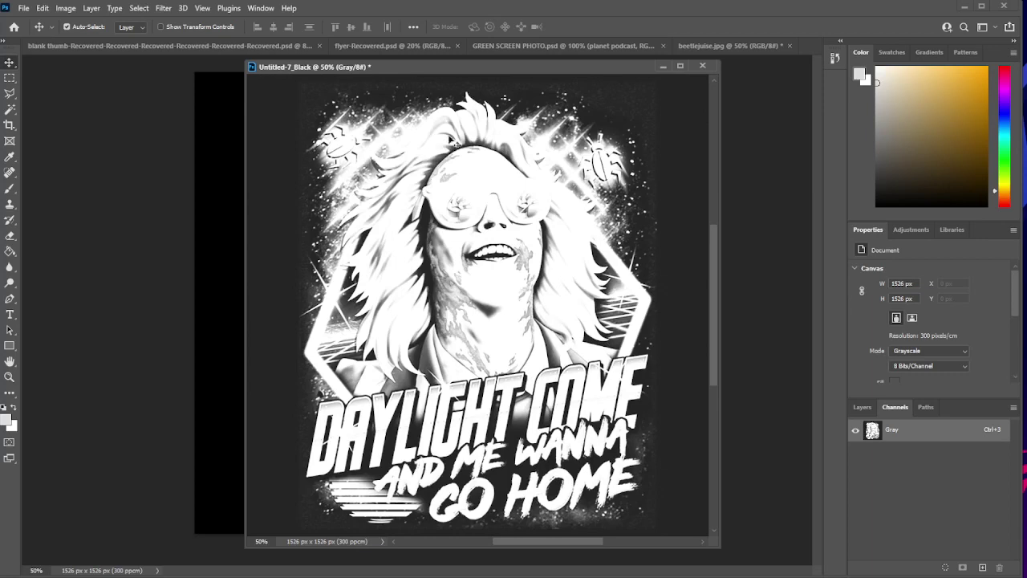
Apply Levels to the Black channel document with input black 27 and input white 251.
drag(468, 71, 470, 78)
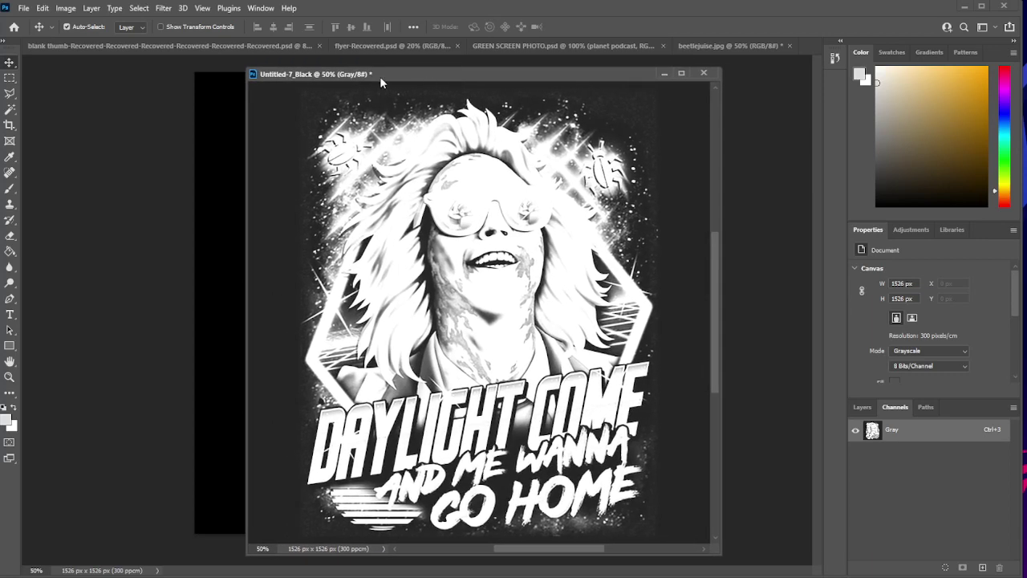
drag(382, 76, 400, 72)
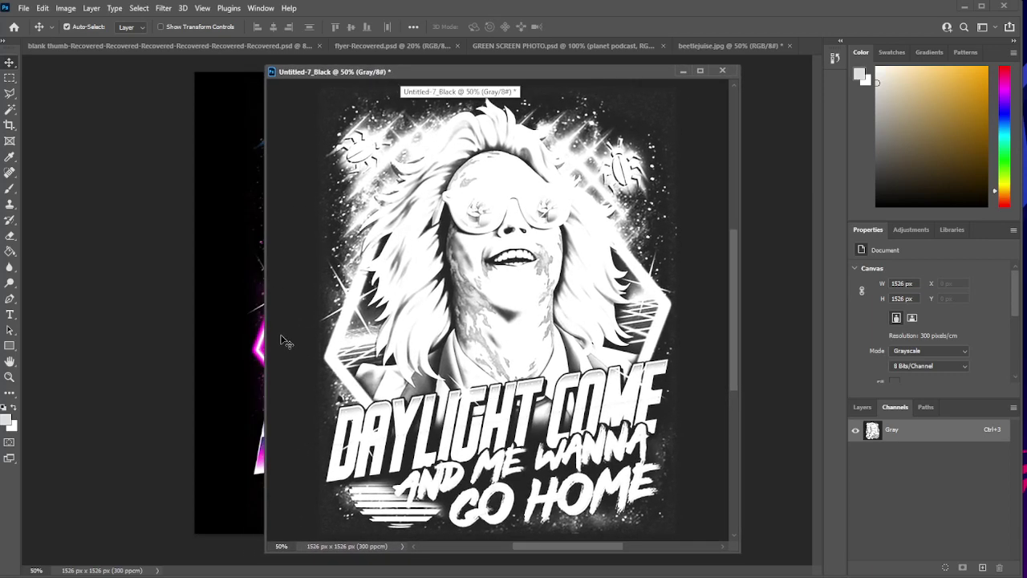
click(71, 12)
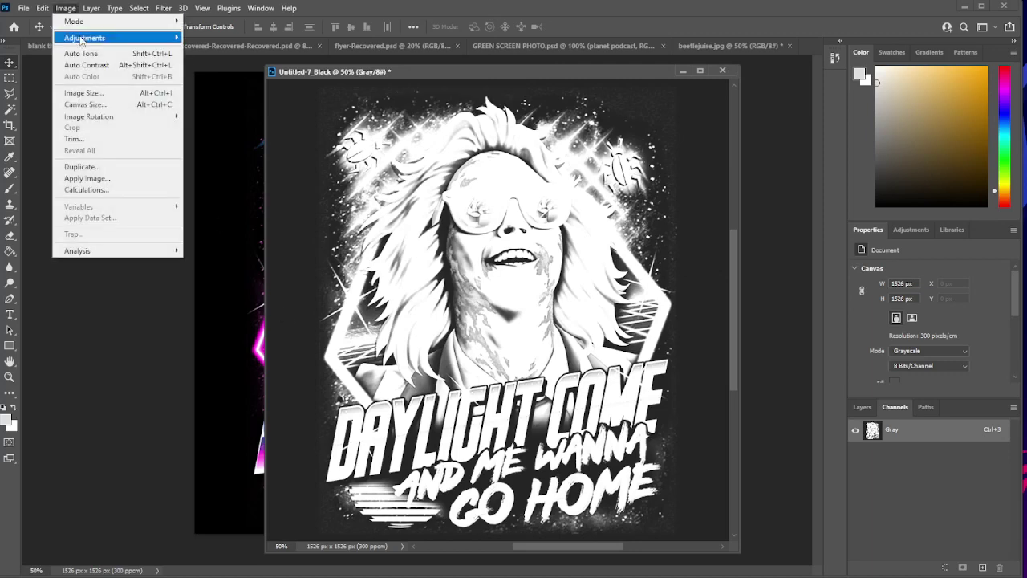
mouse_move(81, 39)
click(213, 51)
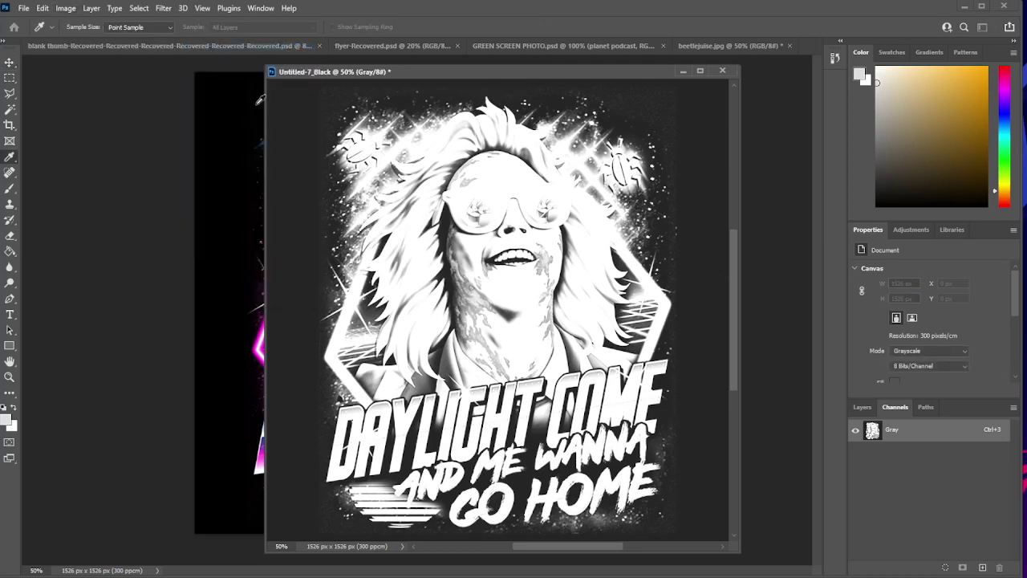
drag(702, 141, 771, 96)
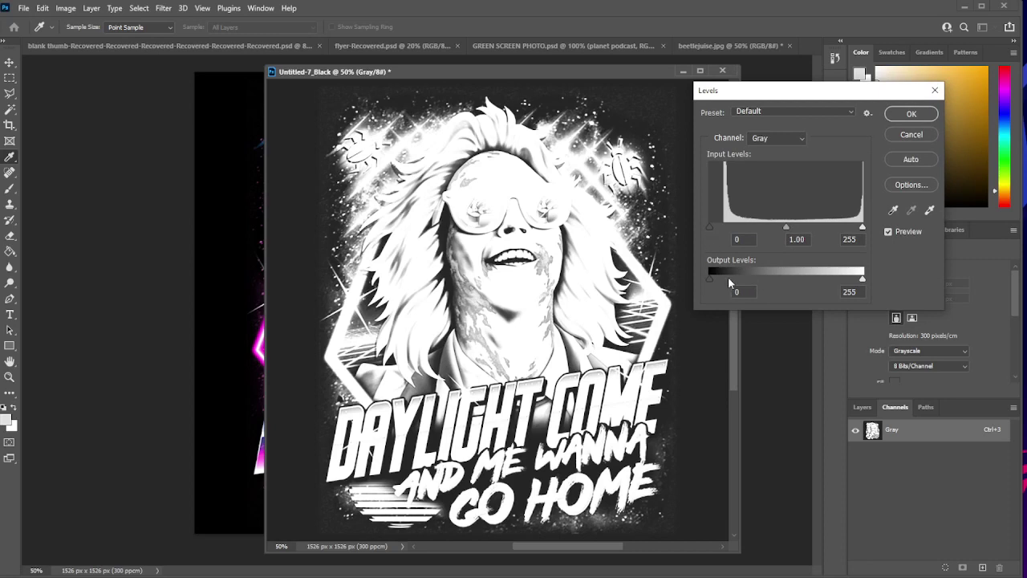
click(709, 225)
click(709, 227)
drag(708, 225, 726, 227)
drag(863, 229, 861, 230)
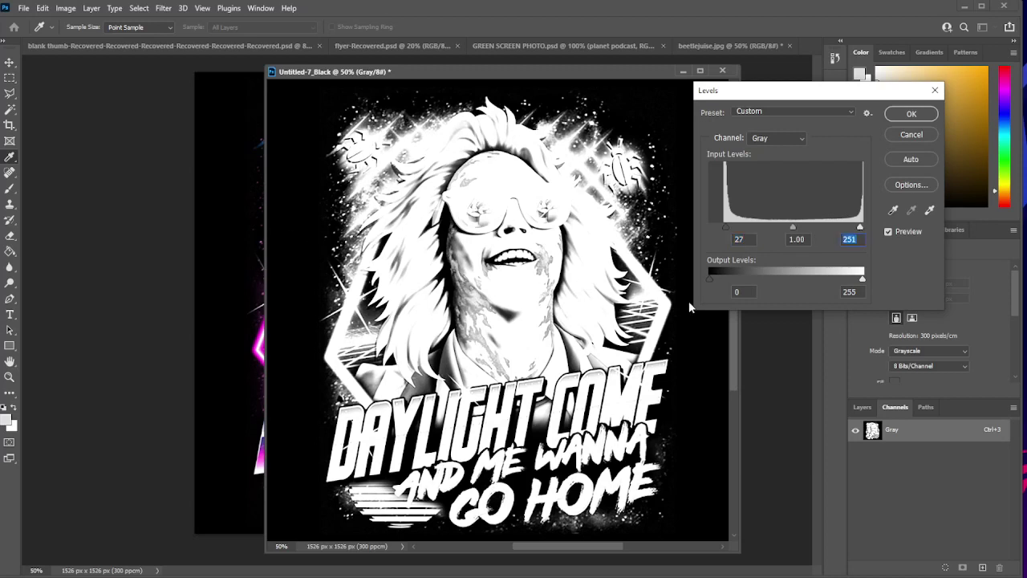
click(905, 113)
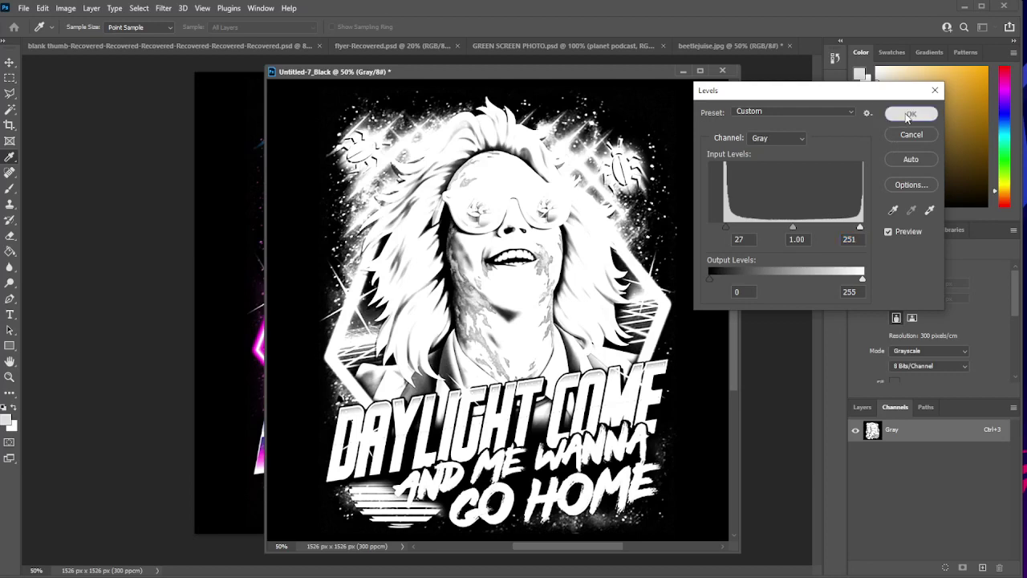
Convert the Black channel document to Bitmap mode with 300 pixels/cm output and the Halftone Screen method.
mouse_move(528, 76)
mouse_down()
mouse_move(513, 75)
mouse_move(825, 70)
mouse_move(534, 72)
mouse_up()
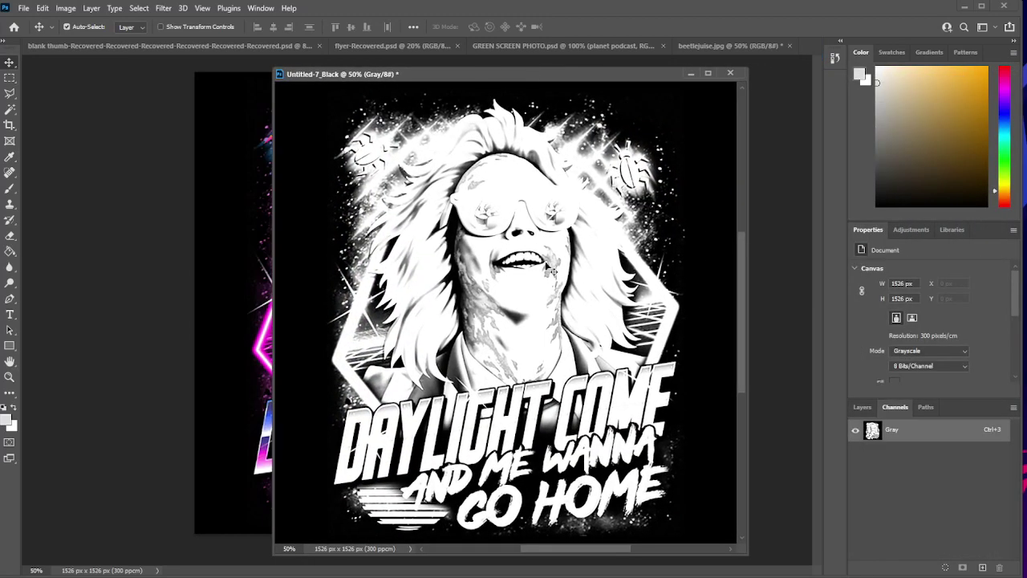
click(66, 9)
mouse_move(74, 23)
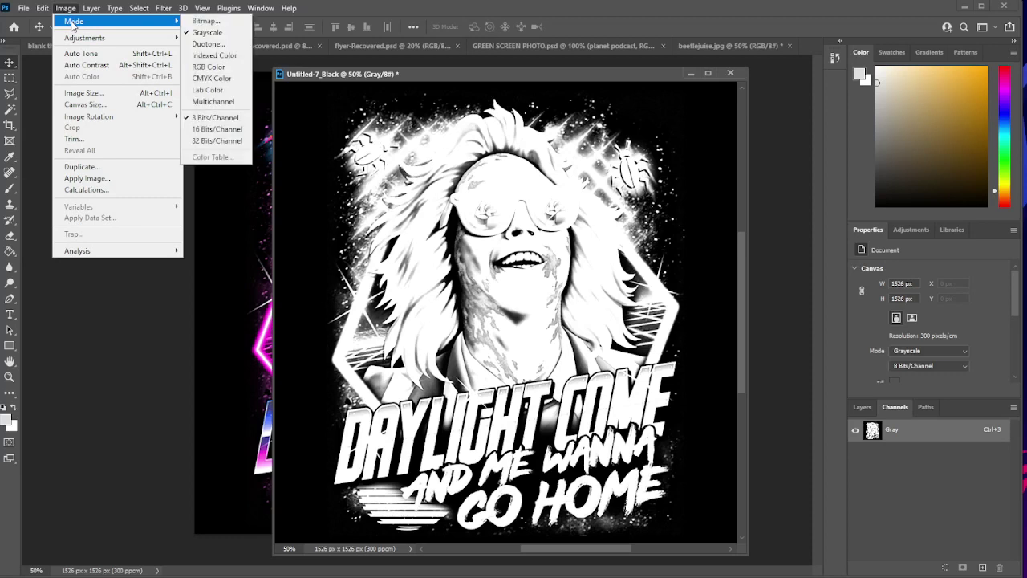
click(201, 21)
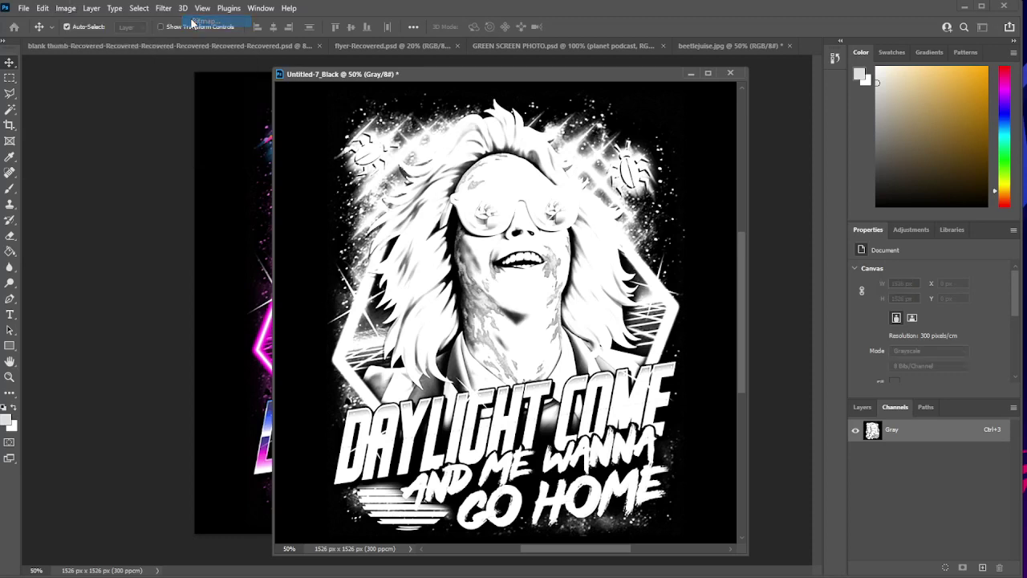
drag(252, 123, 237, 182)
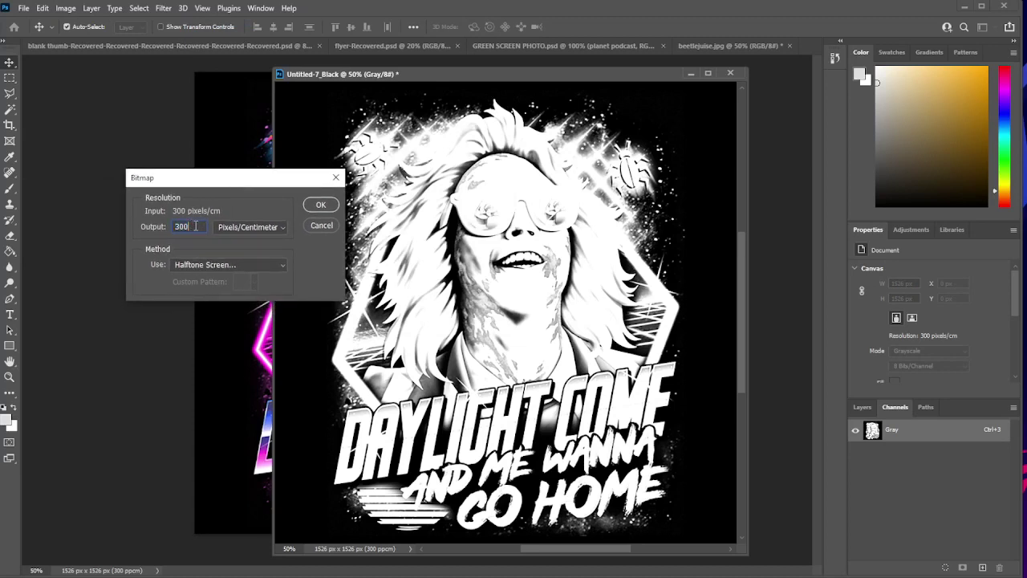
click(201, 260)
click(200, 244)
click(202, 268)
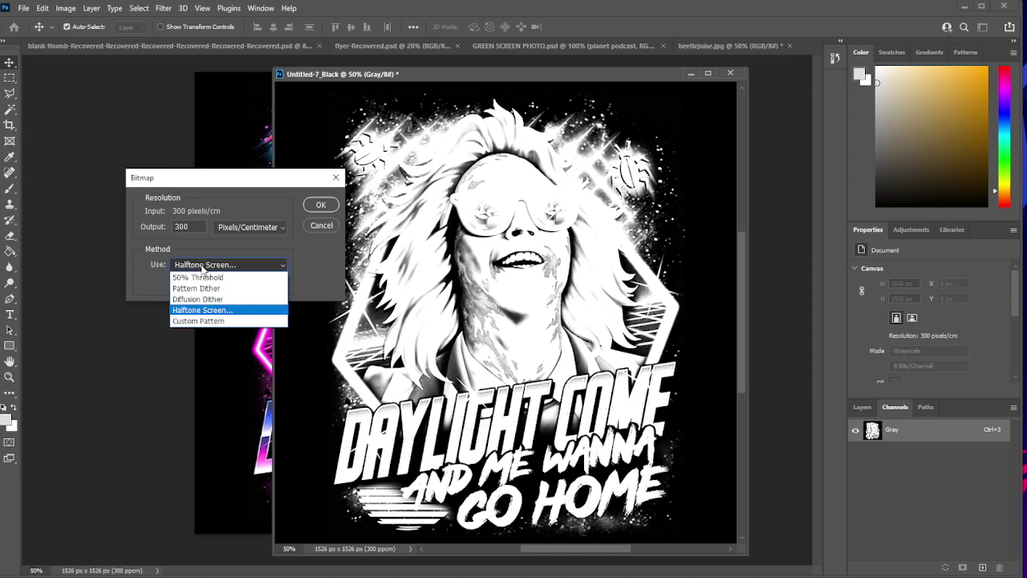
click(183, 311)
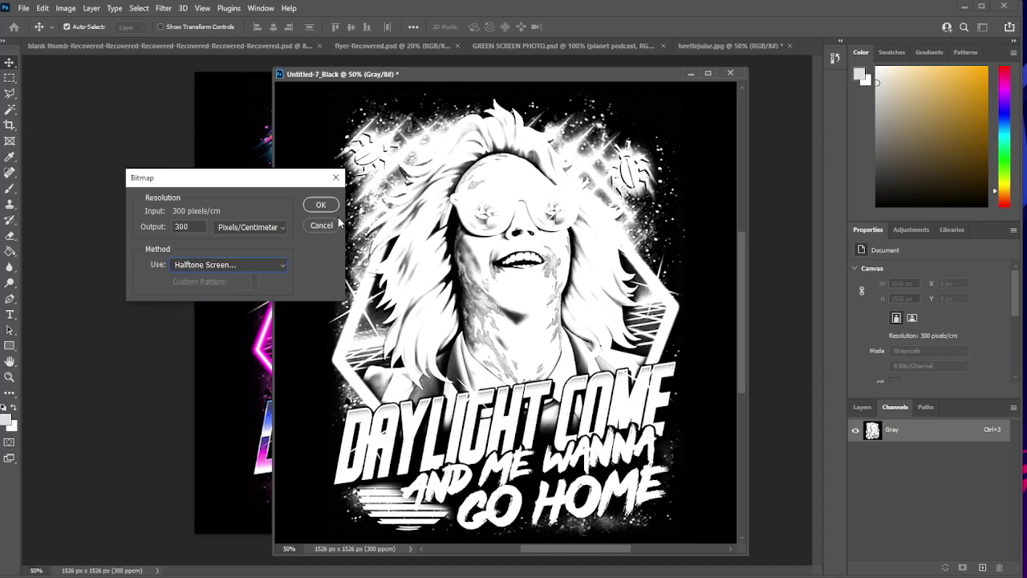
click(317, 207)
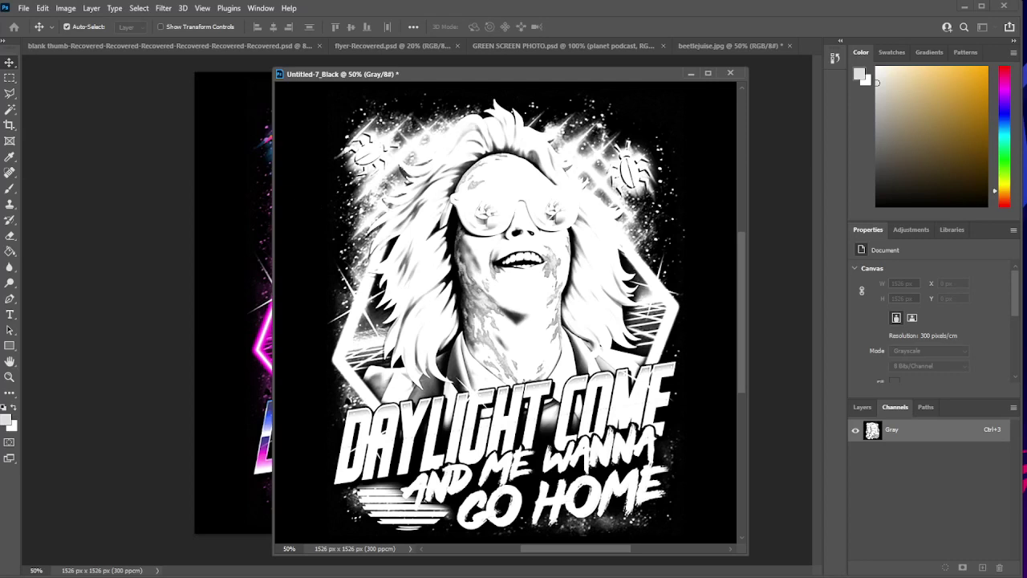
Apply the halftone screen at a frequency of 35 lines/inch, an angle of 22 degrees and a Round shape.
drag(327, 192, 255, 220)
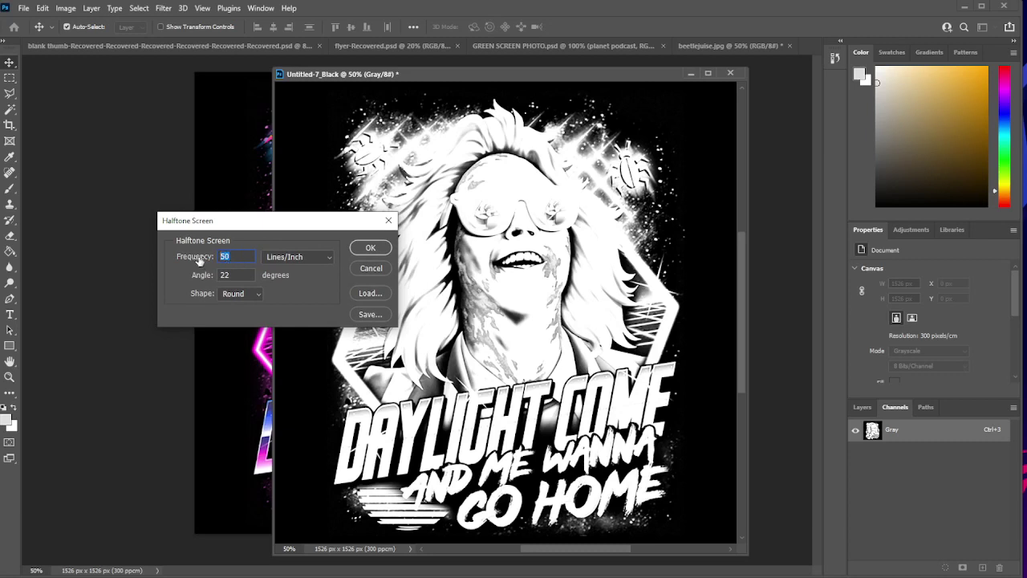
text(3)
click(249, 295)
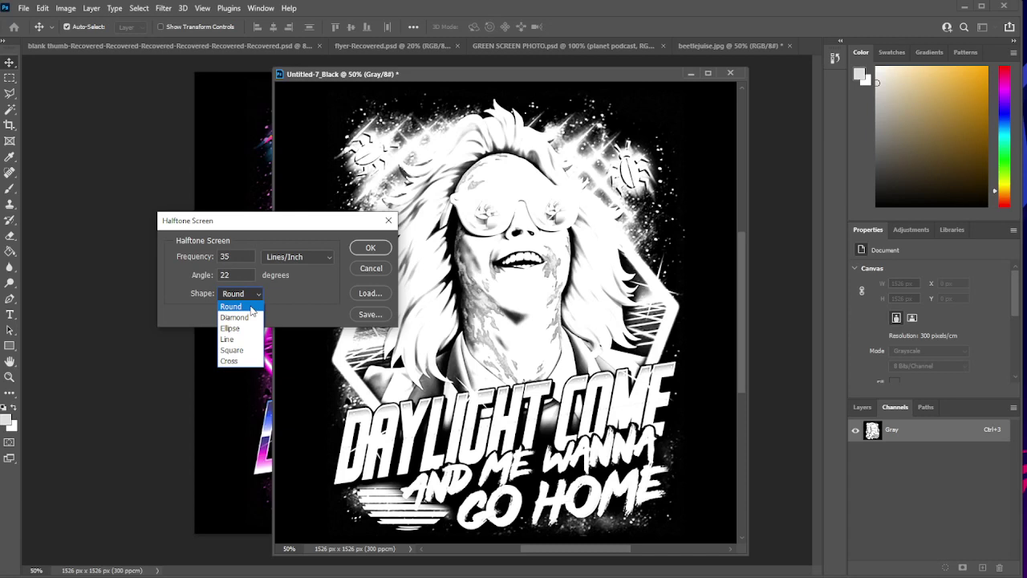
click(251, 306)
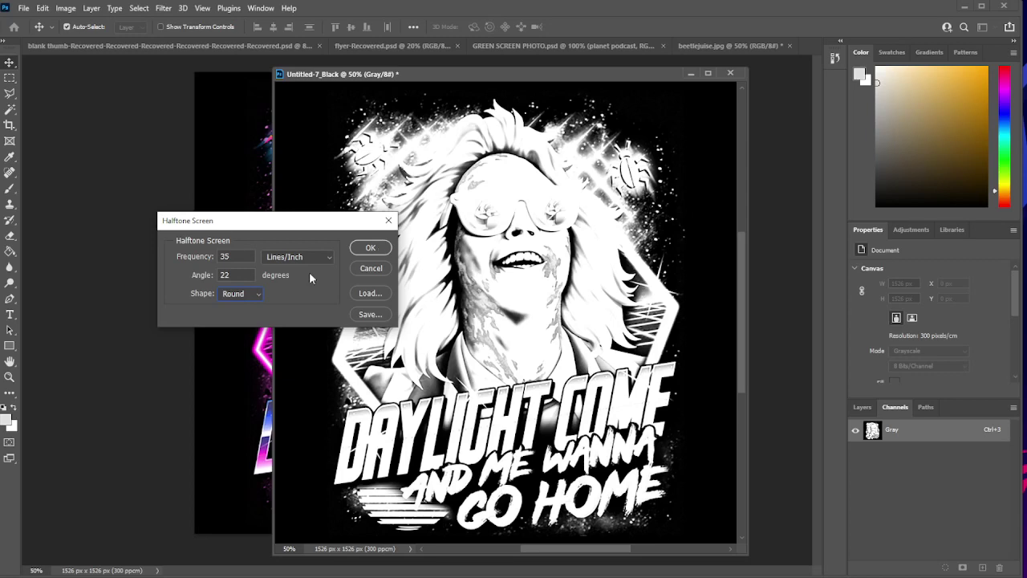
click(370, 249)
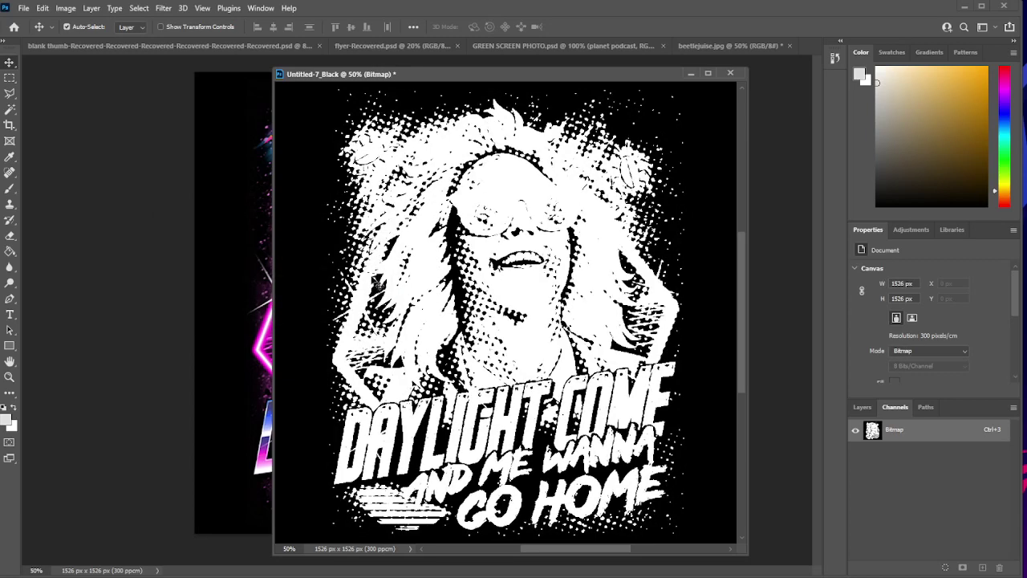
Examine the halftone dots up close near the hexagon outline and across the whole bitmap image.
click(9, 377)
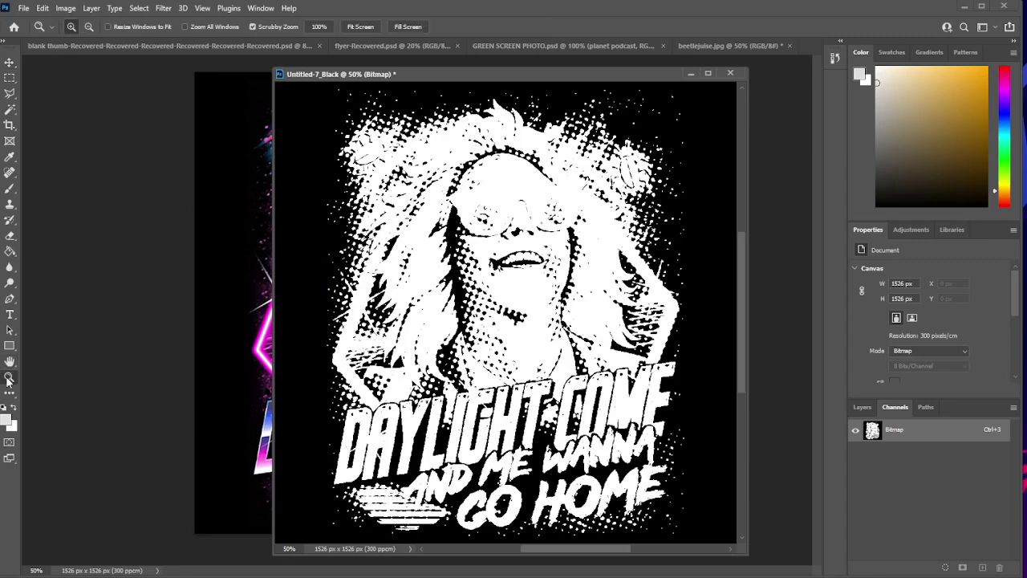
drag(319, 348, 404, 354)
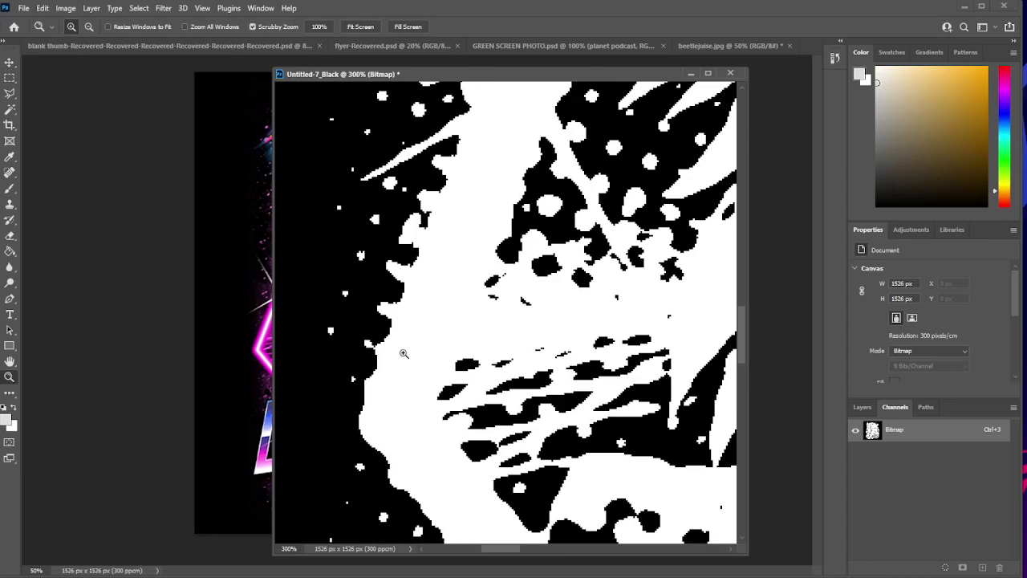
alt+drag(526, 298, 665, 286)
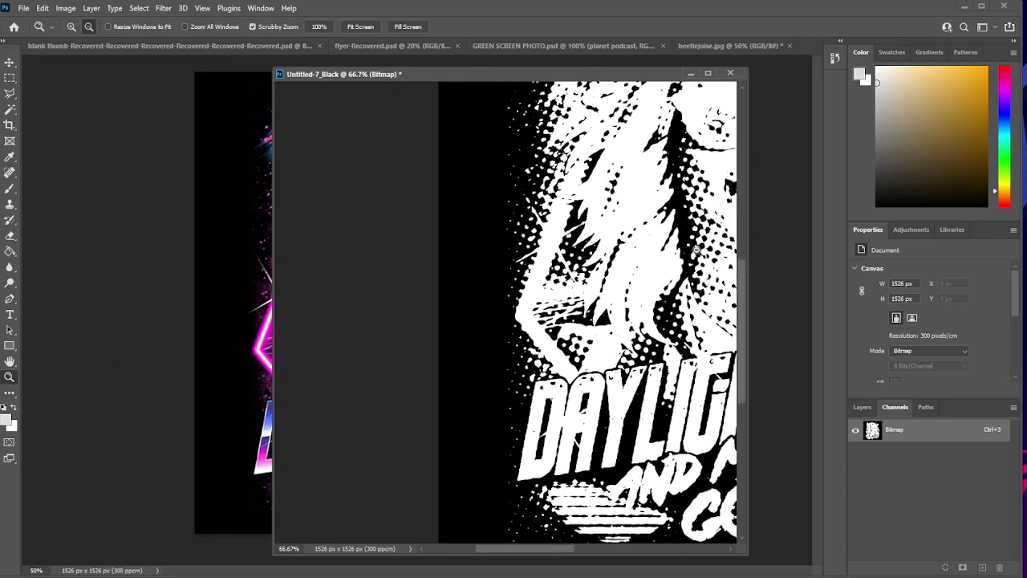
drag(696, 249, 582, 551)
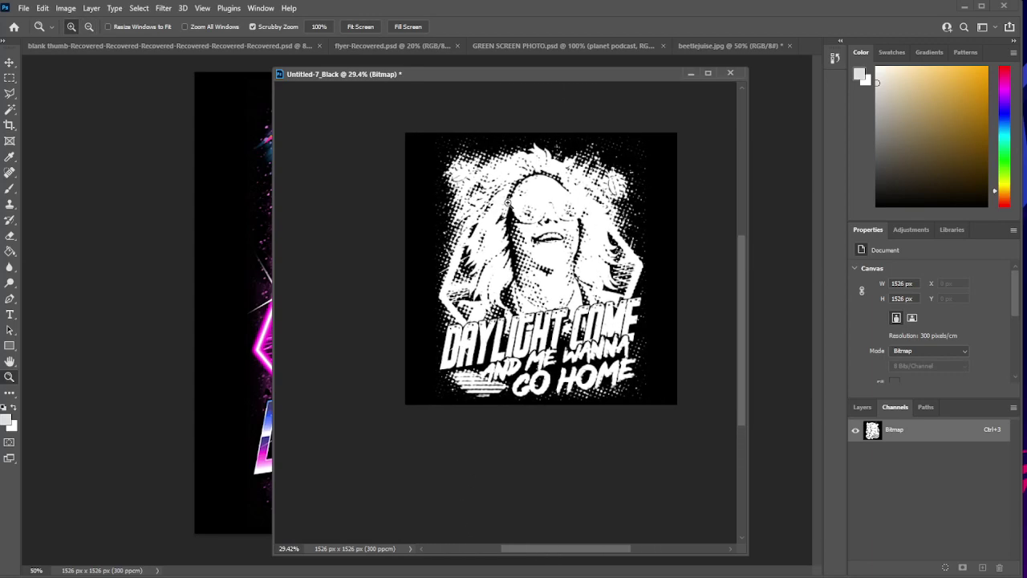
drag(507, 202, 558, 297)
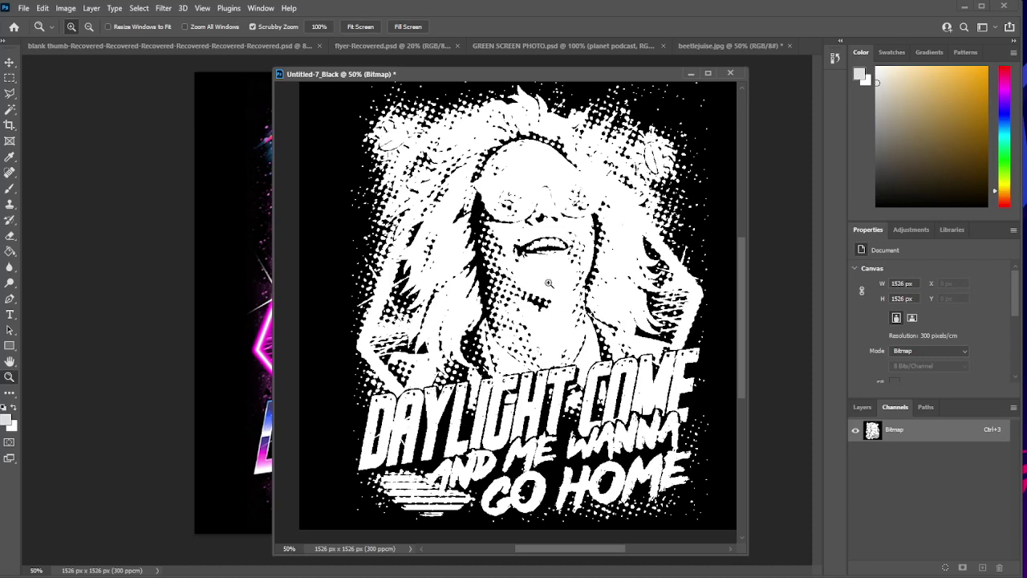
alt+click(548, 283)
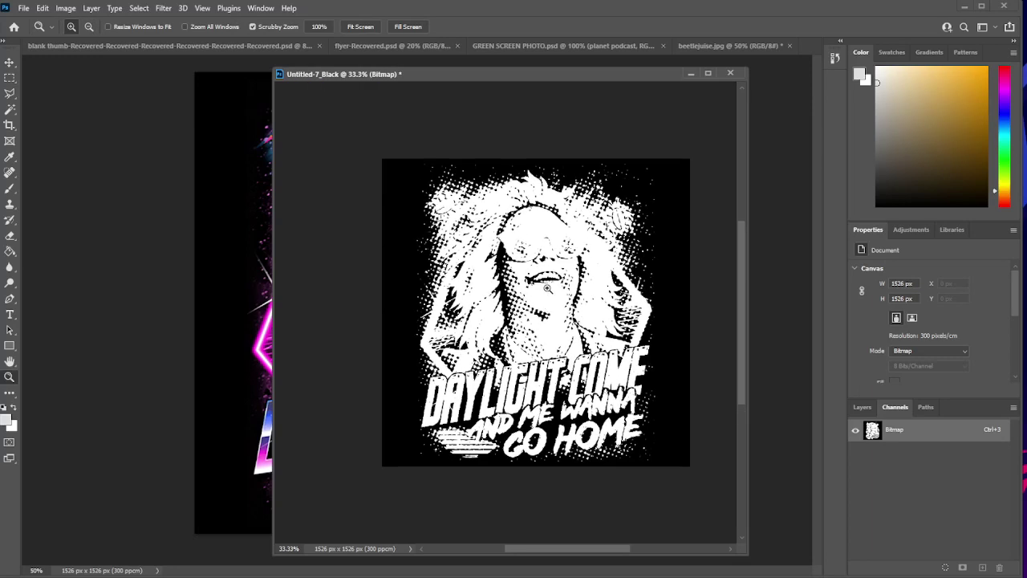
click(549, 286)
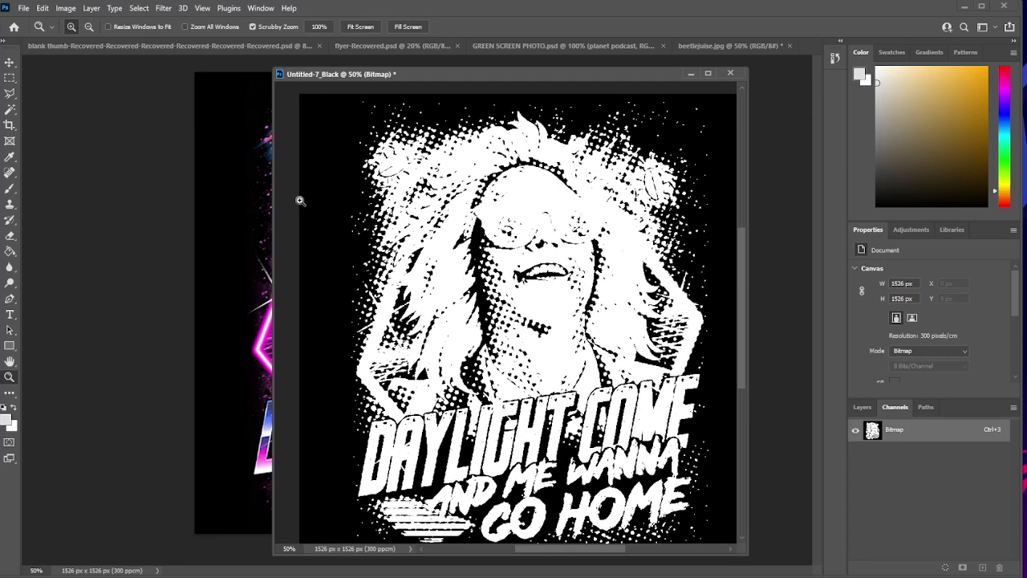
Convert the halftone bitmap back to Grayscale mode with a size ratio of 1.
click(135, 9)
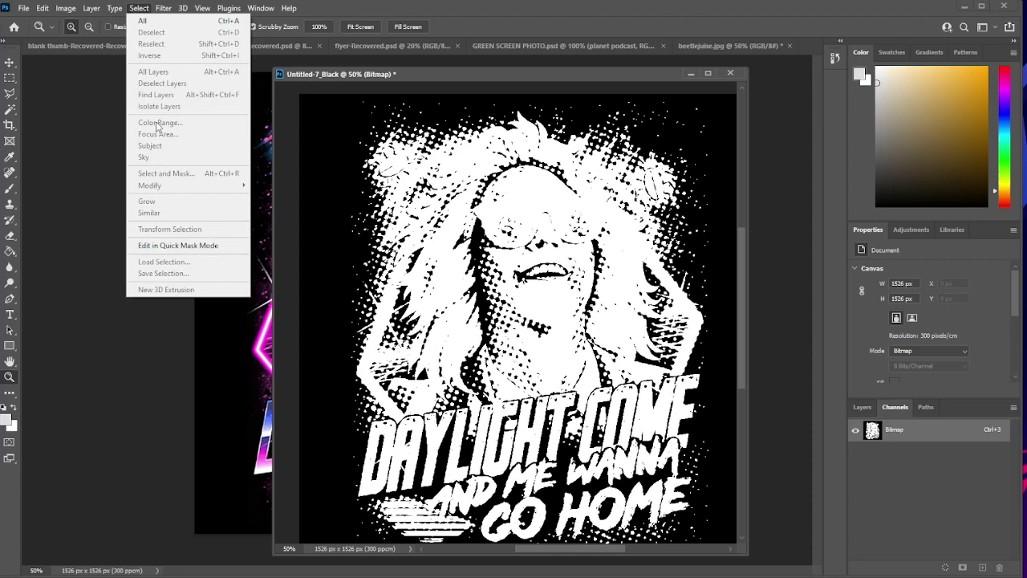
mouse_move(66, 8)
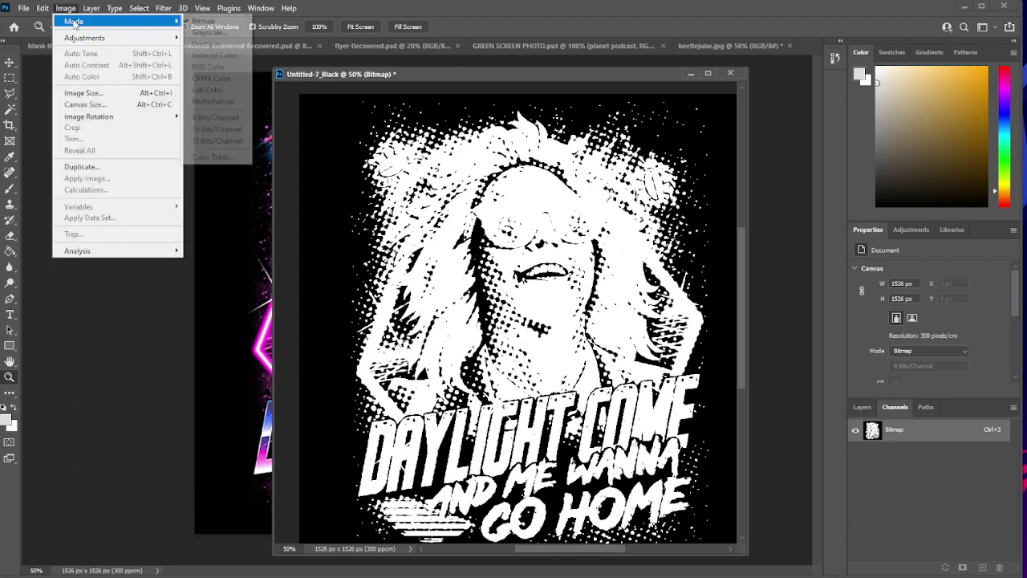
click(210, 33)
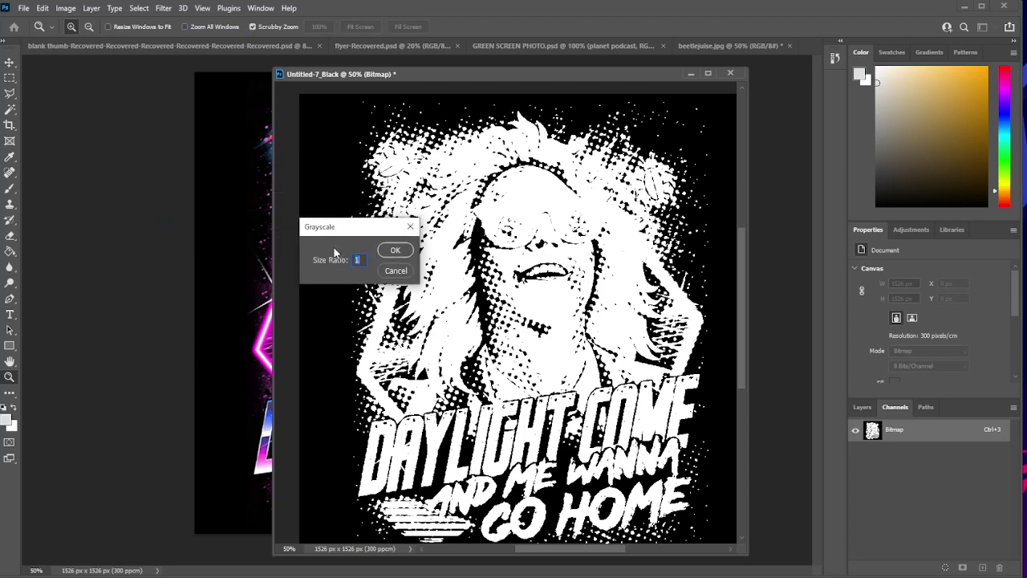
click(394, 252)
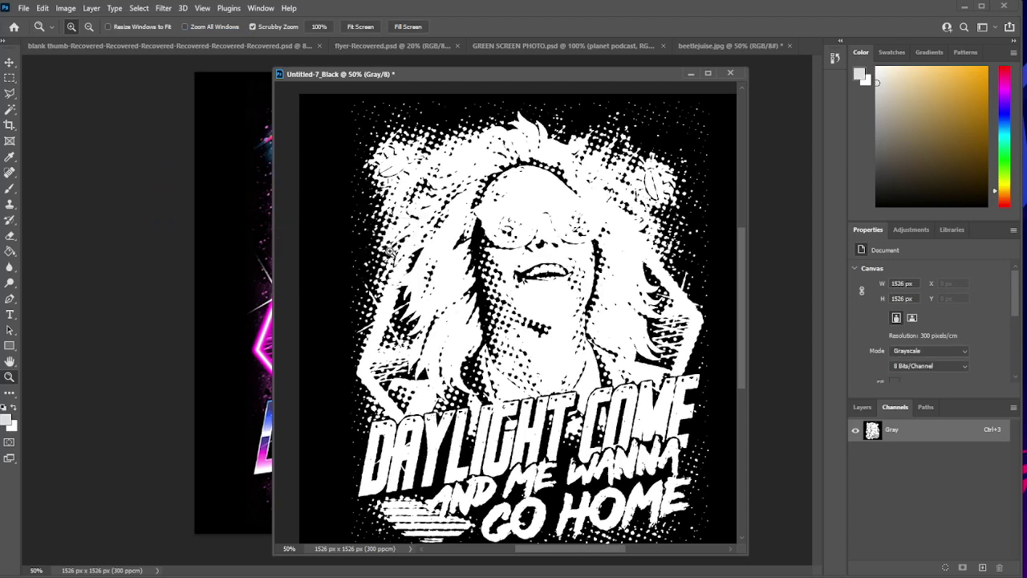
Select the halftone's black areas with Color Range, sampling the black background and slightly lowering the fuzziness.
click(139, 10)
click(161, 122)
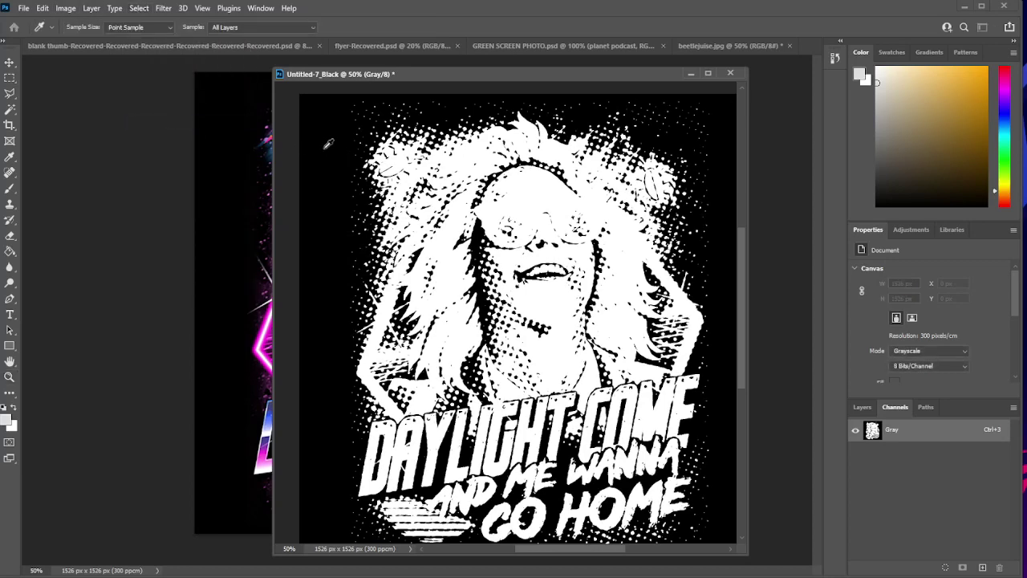
click(328, 144)
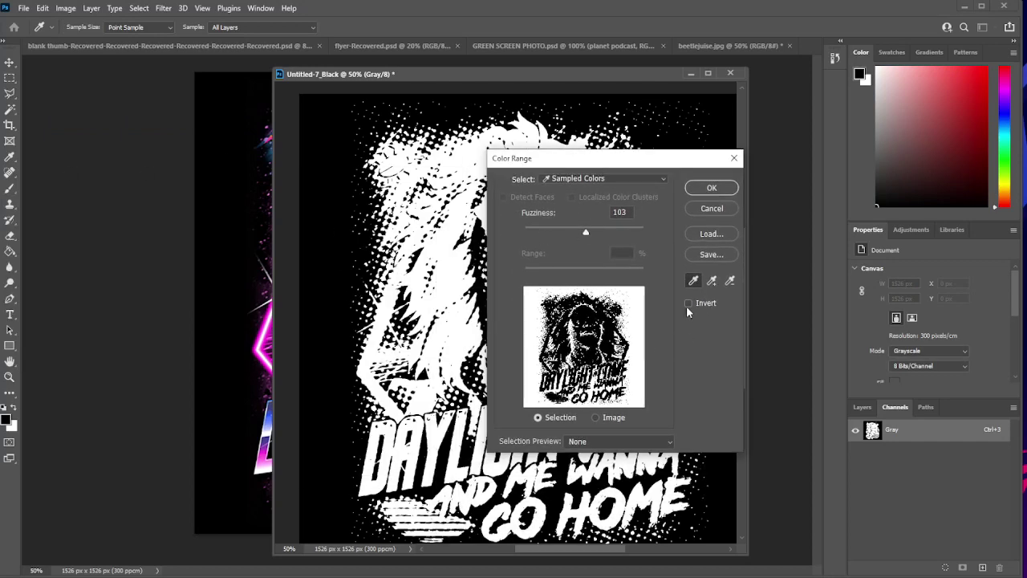
mouse_move(585, 236)
mouse_down()
mouse_move(541, 235)
mouse_move(578, 236)
mouse_up()
click(711, 188)
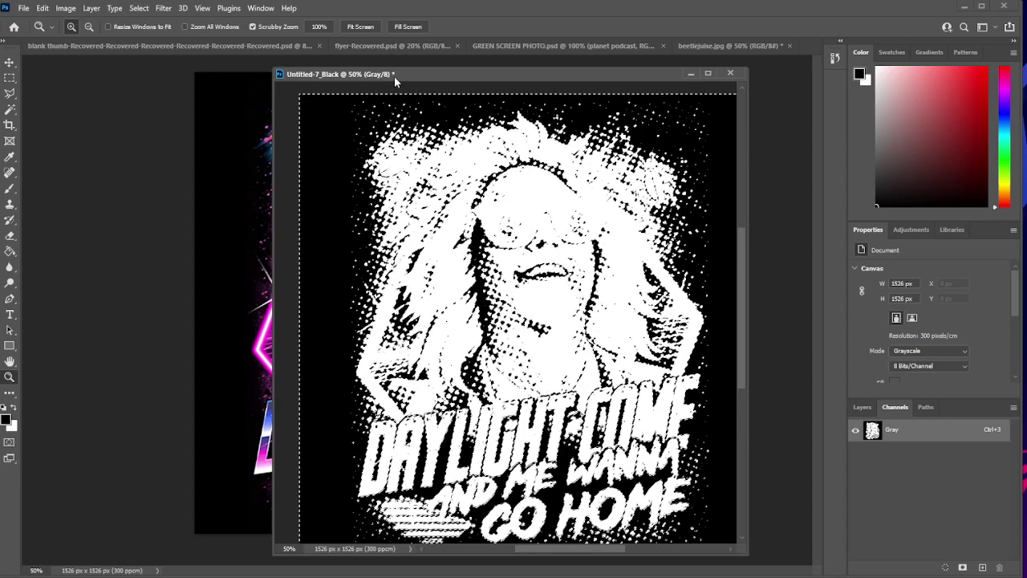
Move the halftone document aside and transfer its selection onto the colour artwork beetlejuise.jpg with the Magic Wand tool.
drag(394, 77, 647, 75)
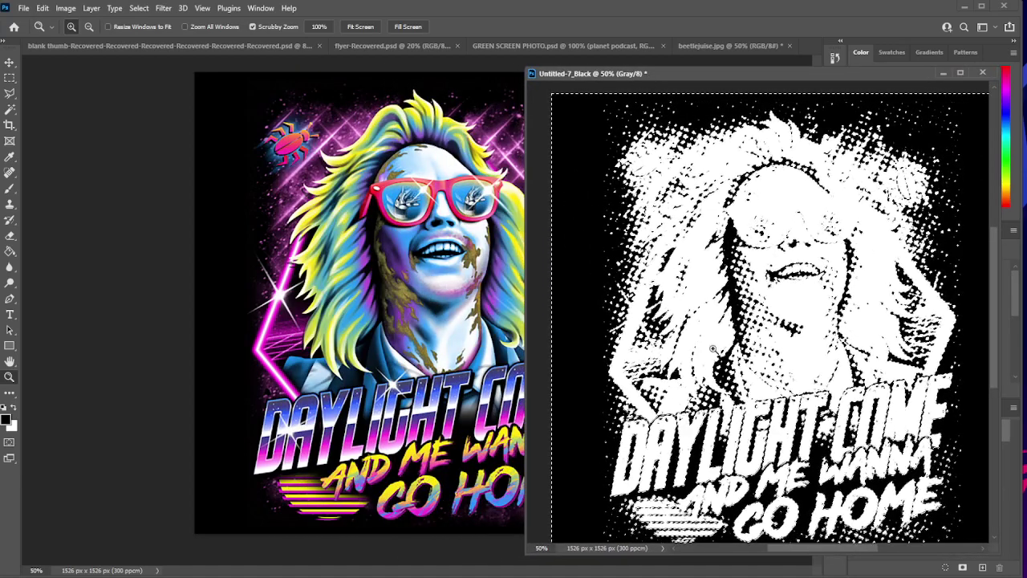
click(10, 111)
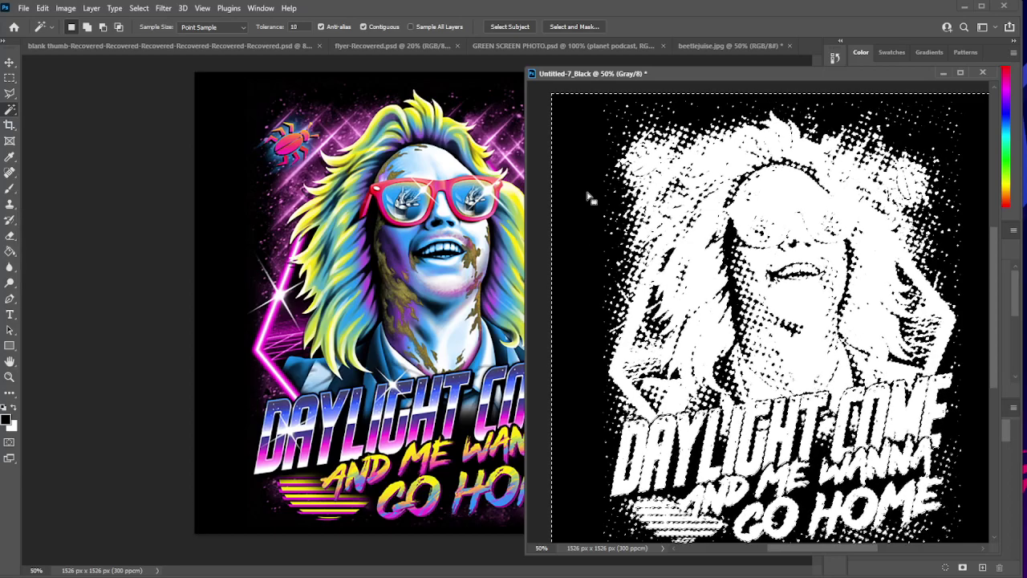
drag(590, 197, 253, 179)
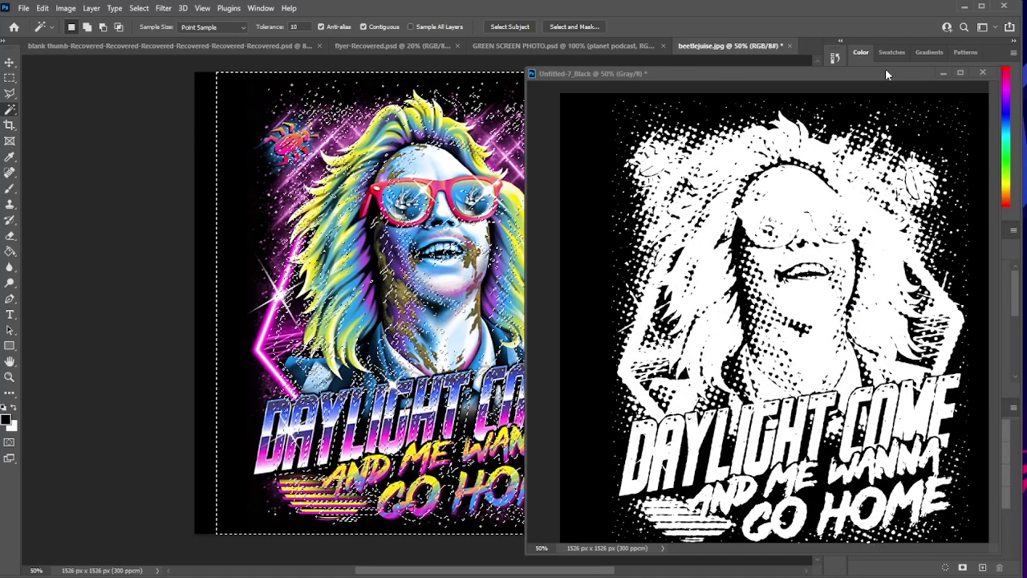
Move the halftone document further aside and shift the transferred selection in beetlejuise.jpg so it lines up with the canvas edges.
drag(885, 74, 1026, 82)
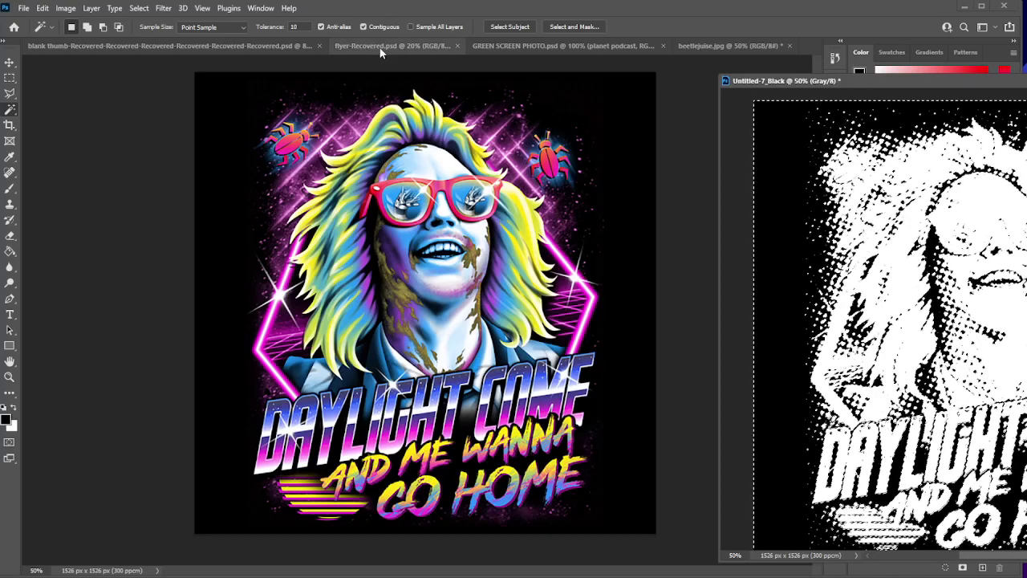
click(727, 46)
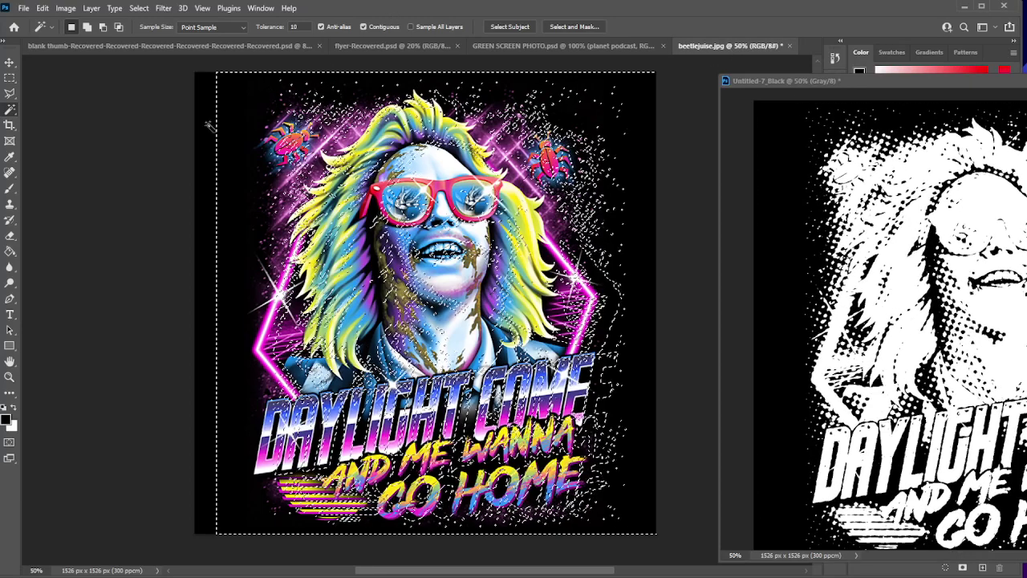
drag(237, 100, 217, 99)
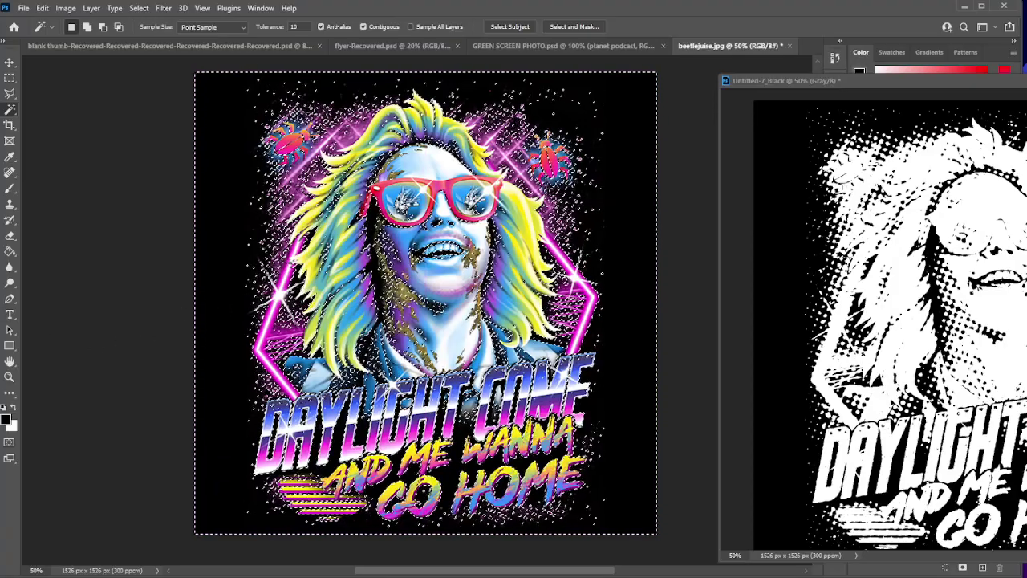
click(10, 377)
click(355, 369)
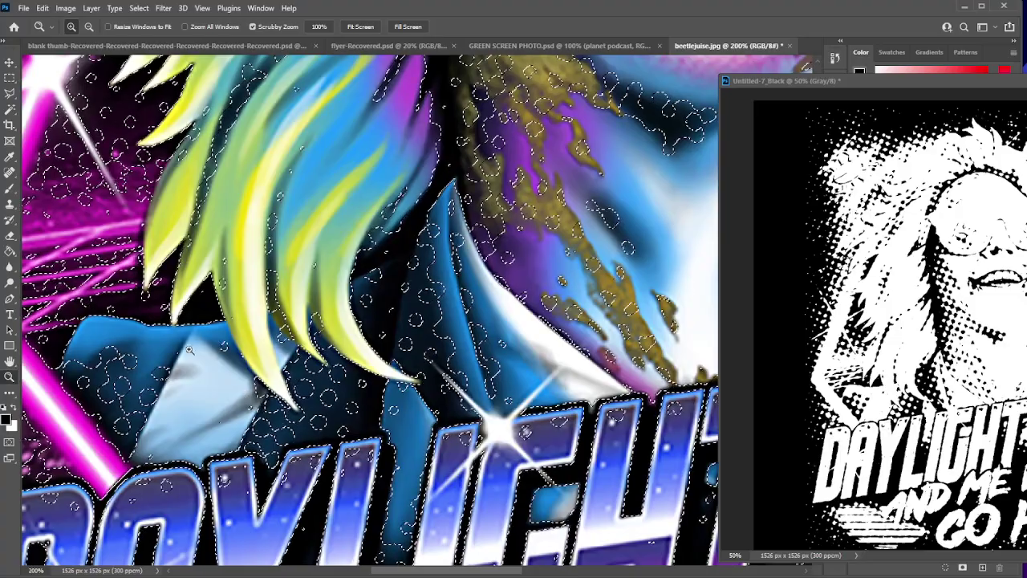
alt+click(342, 327)
alt+click(342, 327)
alt+click(342, 326)
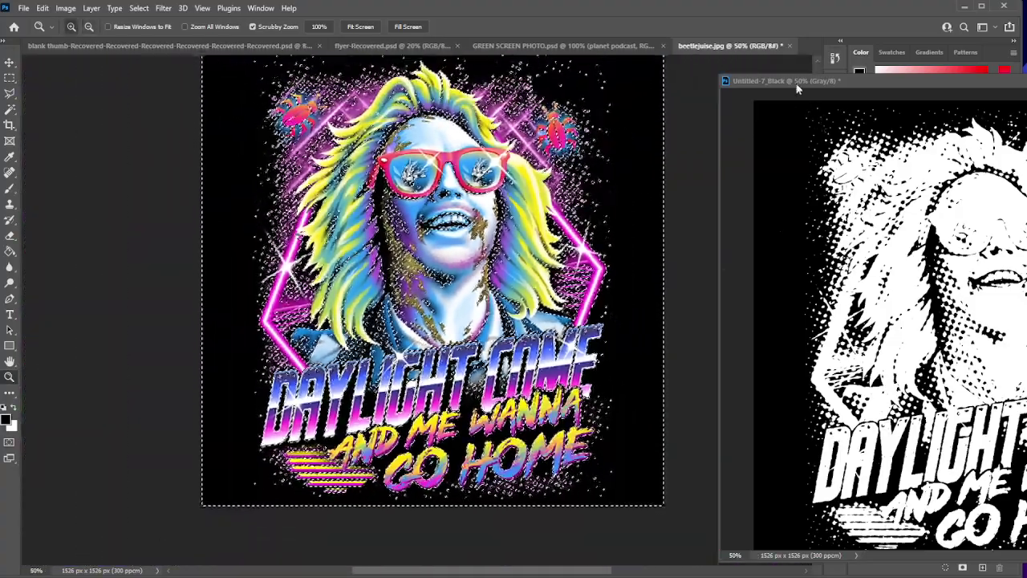
Duplicate the Background layer of the colour artwork and delete the selected black areas from the copy.
drag(798, 81, 570, 233)
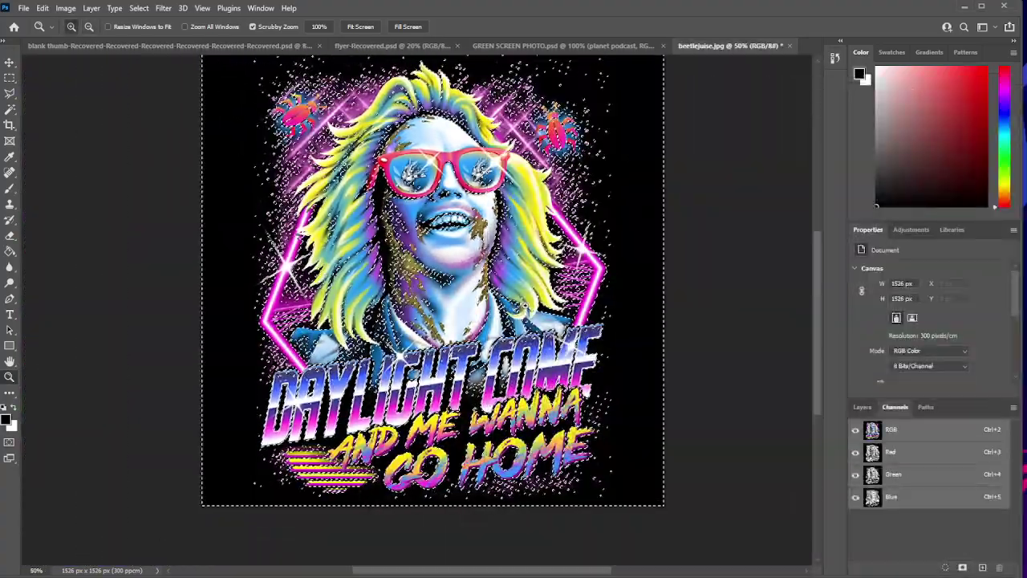
click(862, 407)
right_click(893, 484)
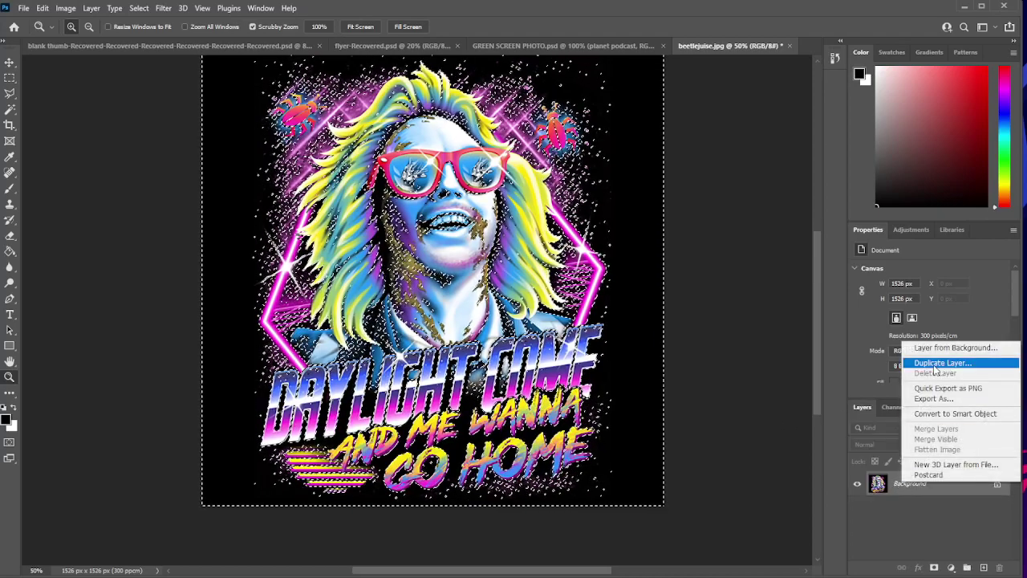
click(935, 362)
click(658, 274)
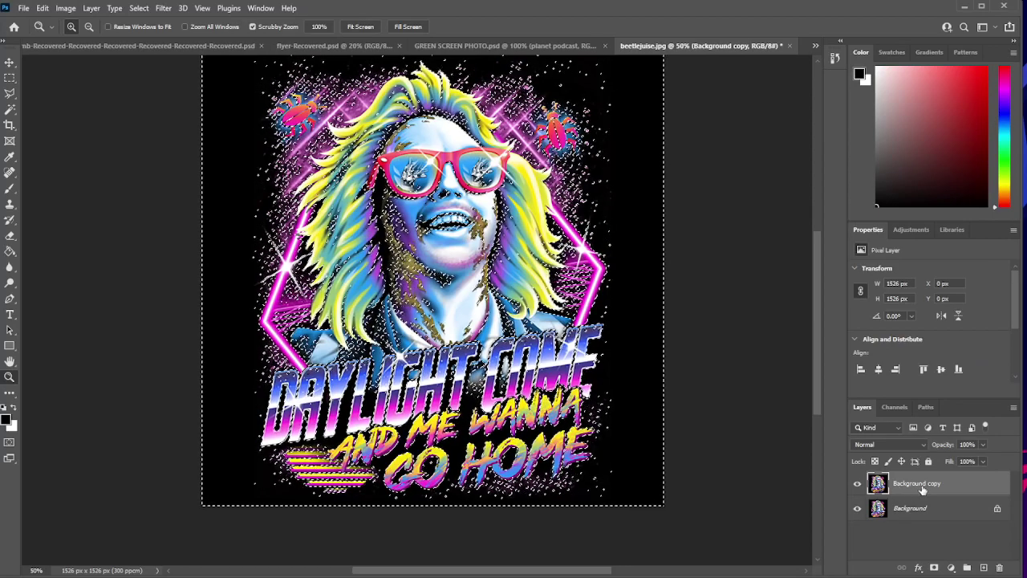
key(Delete)
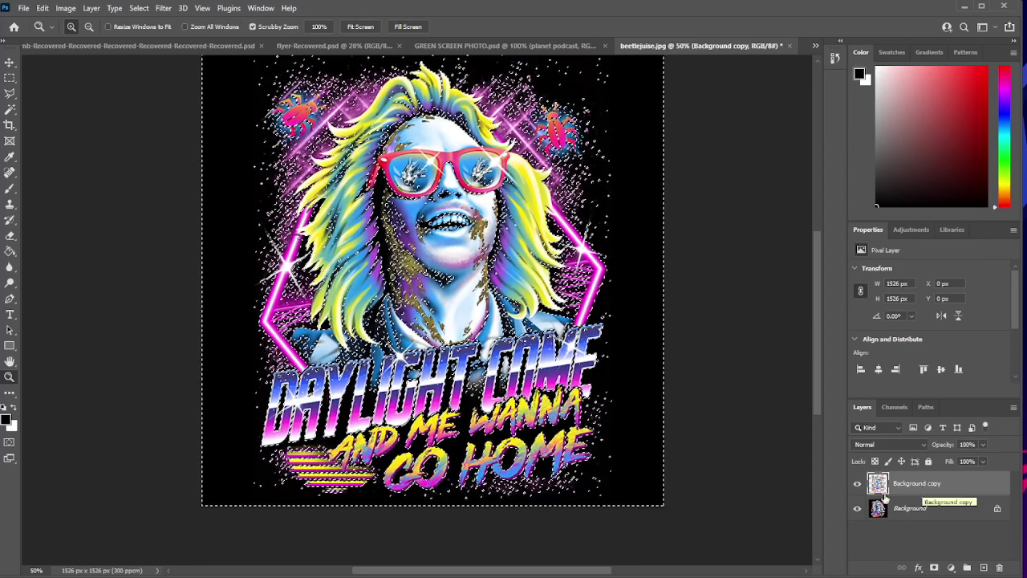
Hide the original Background layer and clear the halftone selection.
click(857, 508)
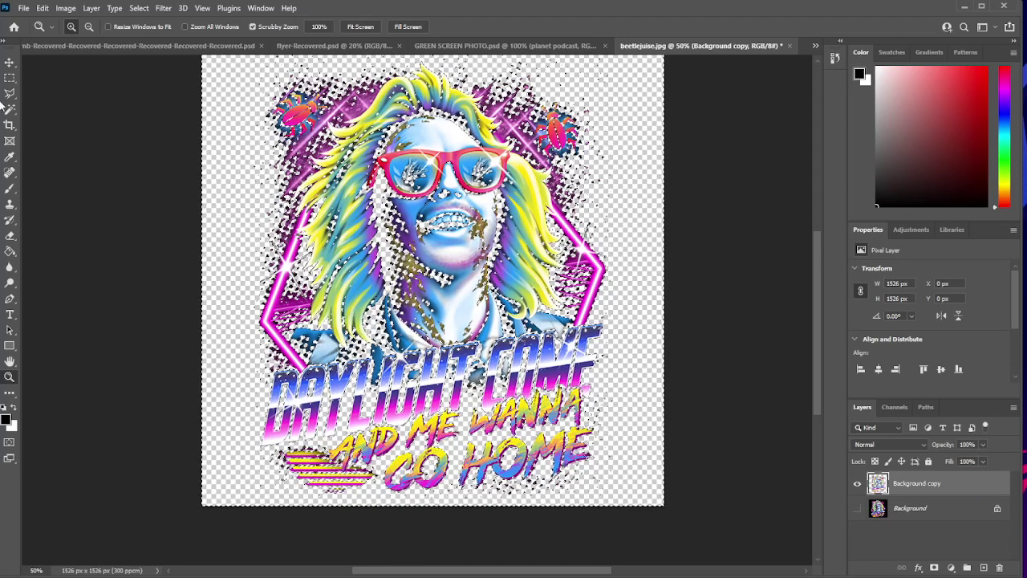
click(10, 78)
key(ctrl+d)
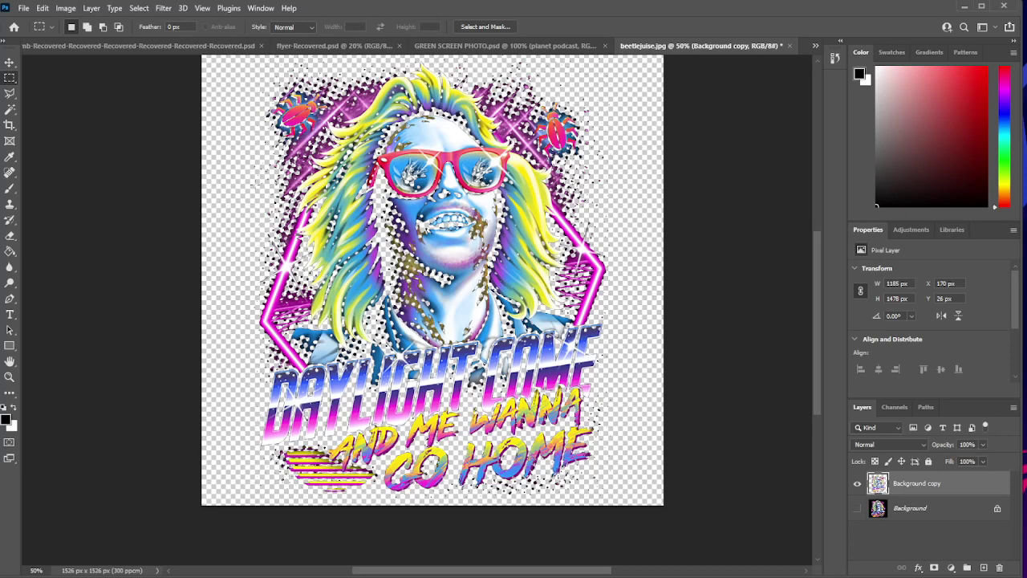
Add a new layer beneath Background copy and fill it with black using the Paint Bucket tool.
click(984, 568)
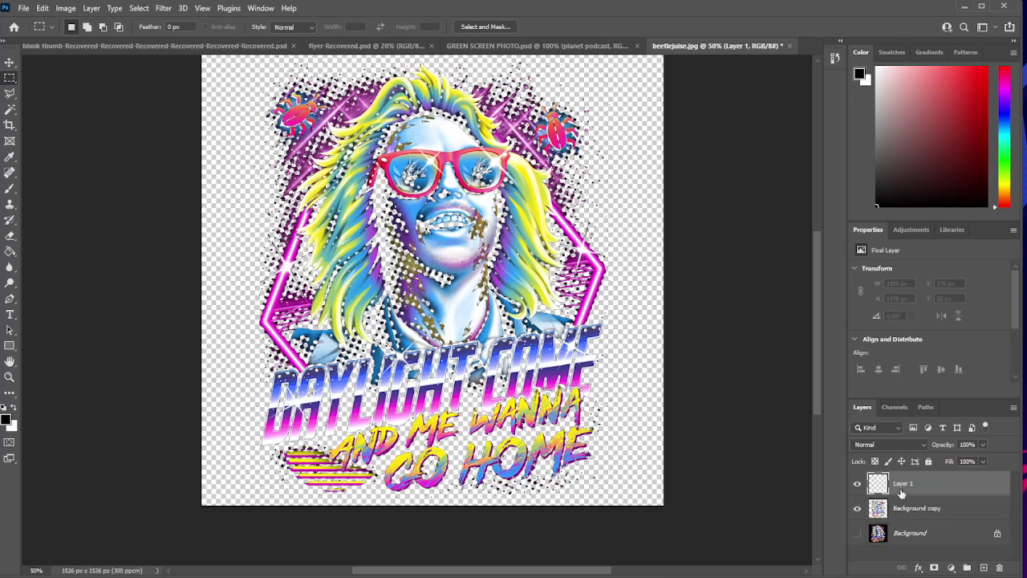
drag(902, 486, 904, 520)
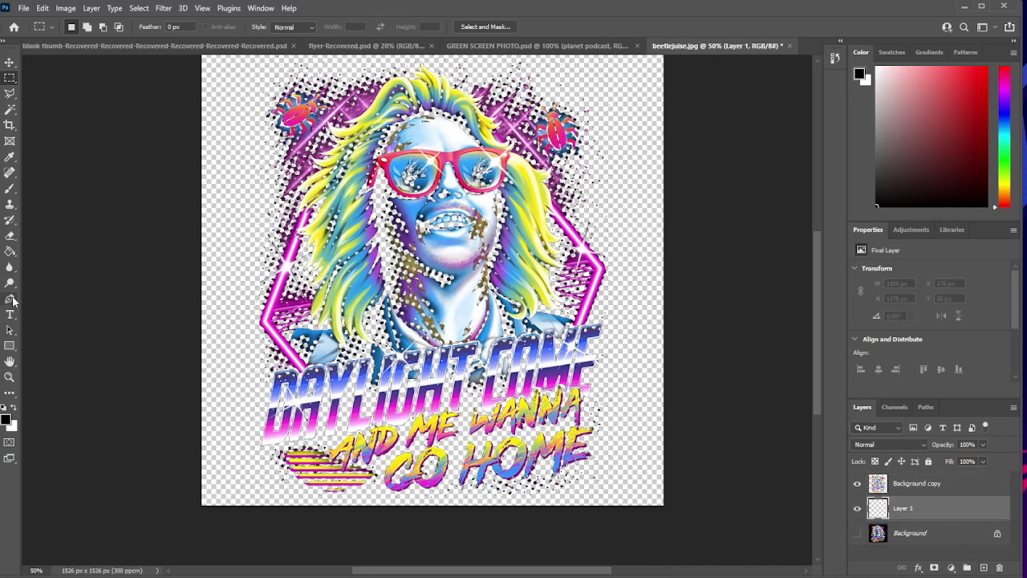
click(10, 251)
click(273, 345)
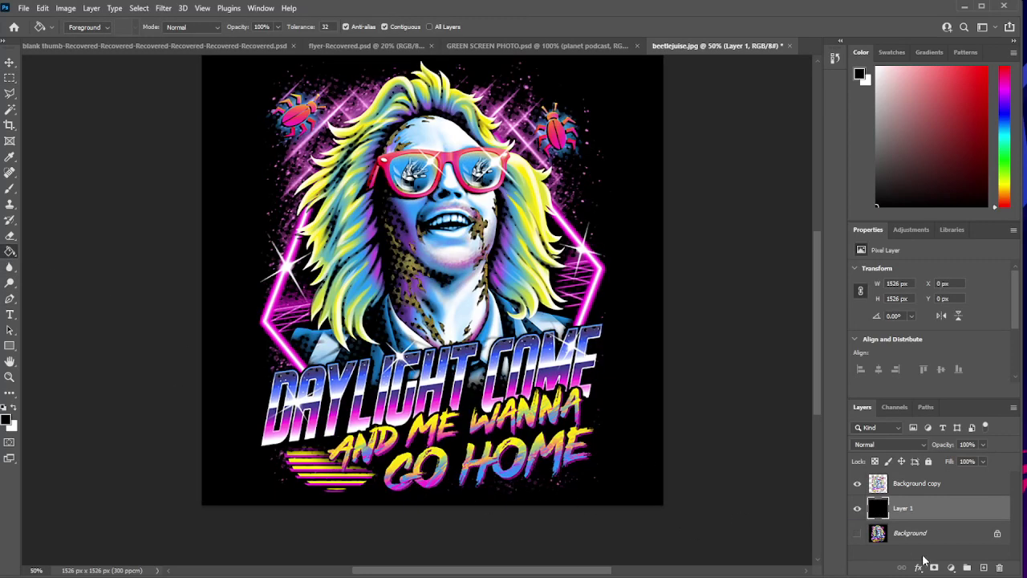
Compare the halftoned artwork on black and on transparency with the original Background artwork by switching the layers' visibility.
click(856, 509)
click(857, 525)
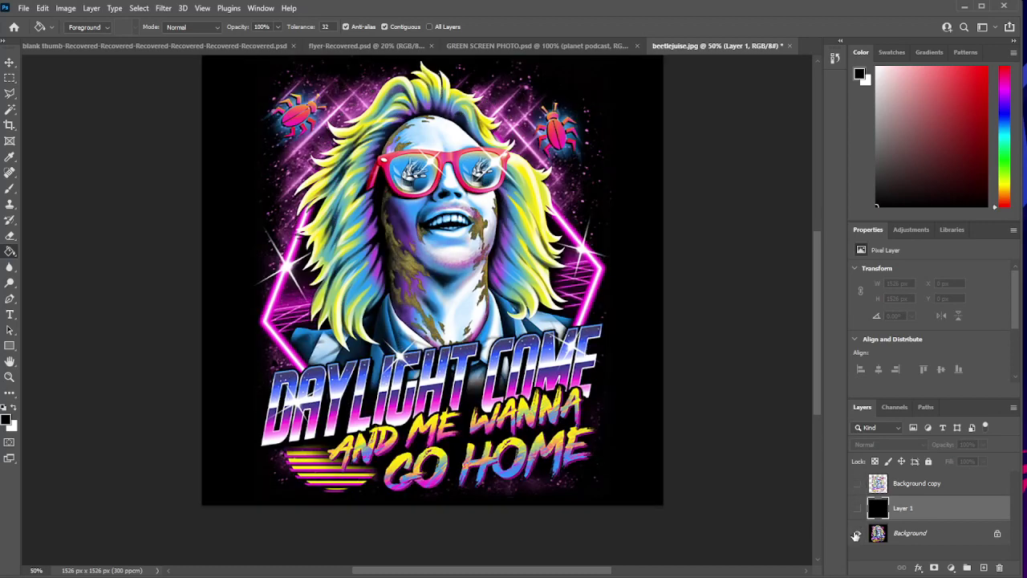
click(856, 533)
click(857, 483)
click(857, 509)
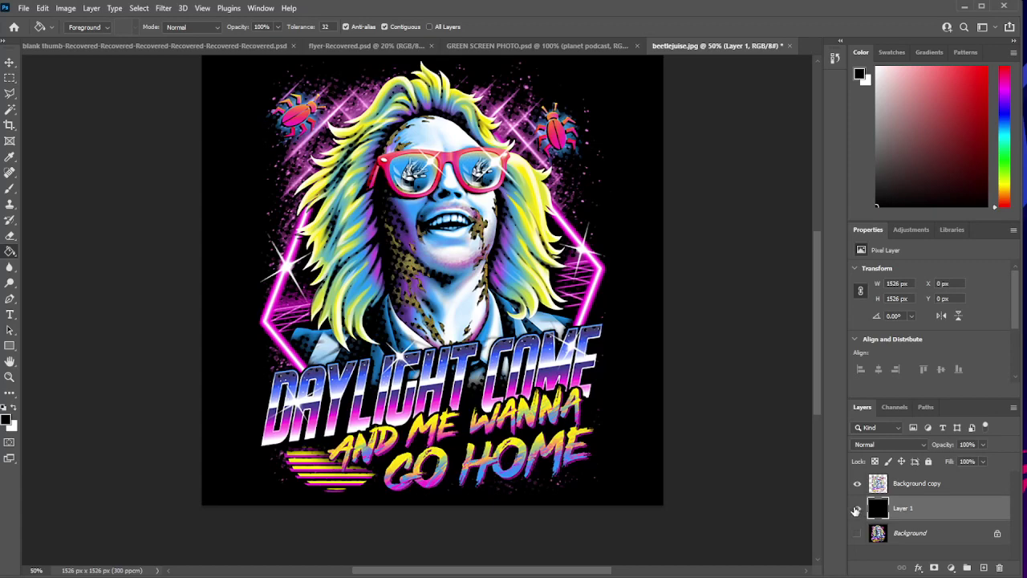
click(857, 509)
click(857, 483)
click(858, 534)
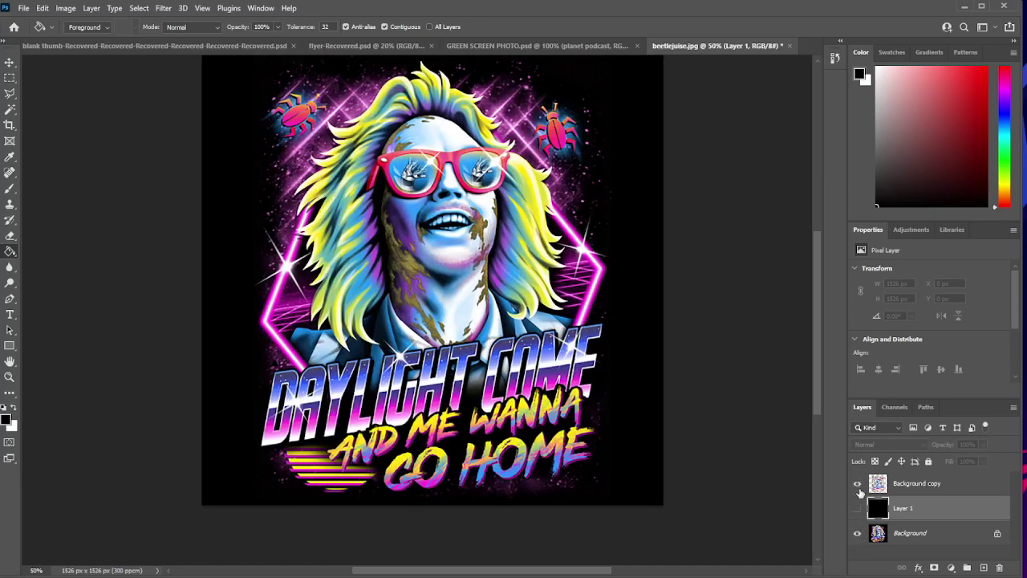
click(857, 533)
click(898, 485)
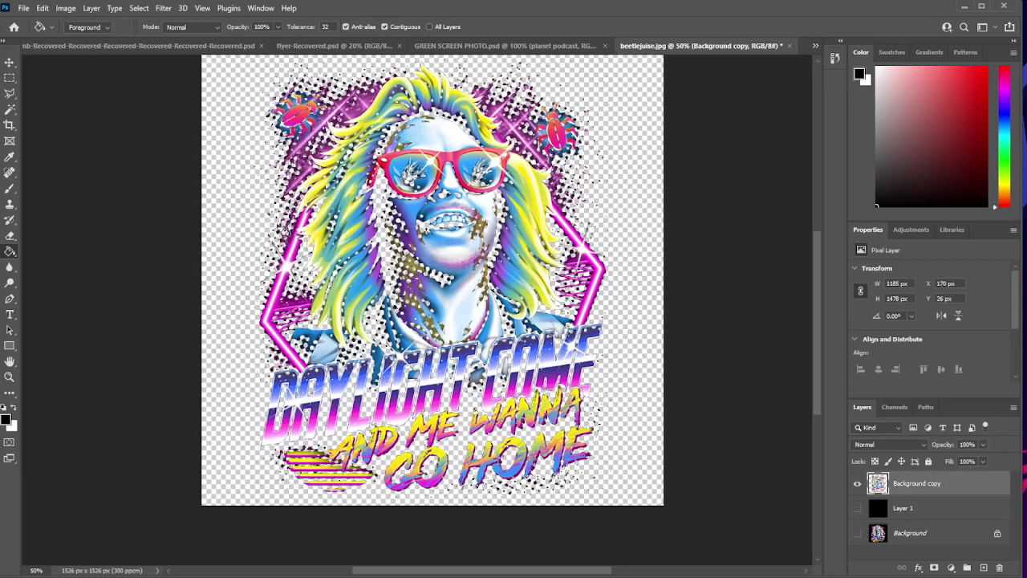
scroll(377, 300, up, 1)
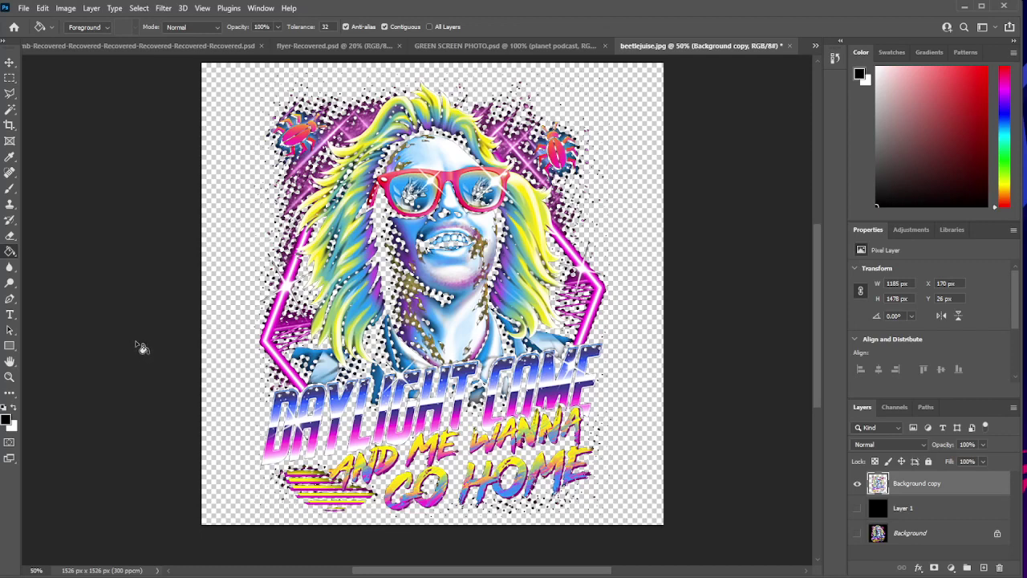
click(857, 509)
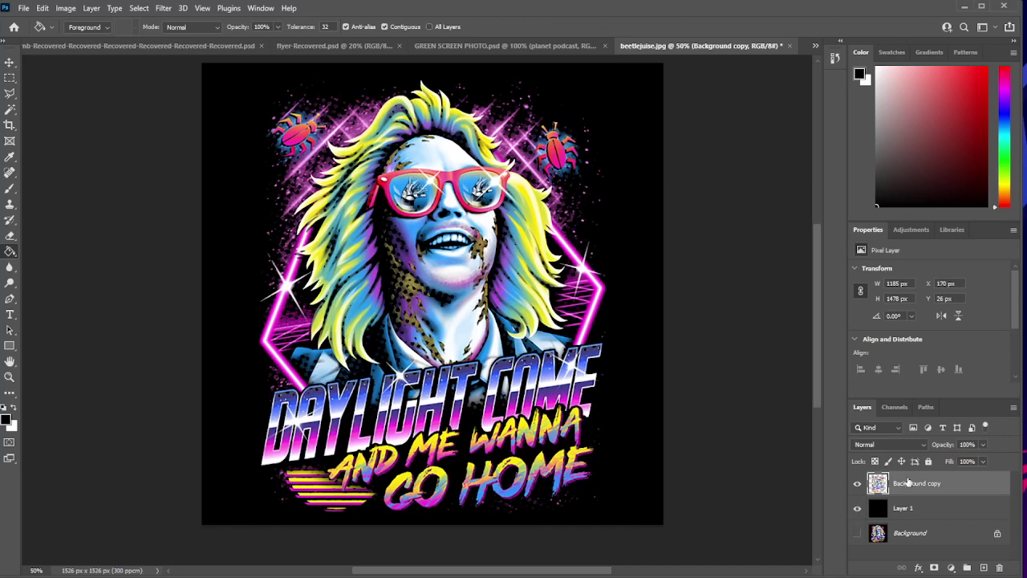
click(64, 8)
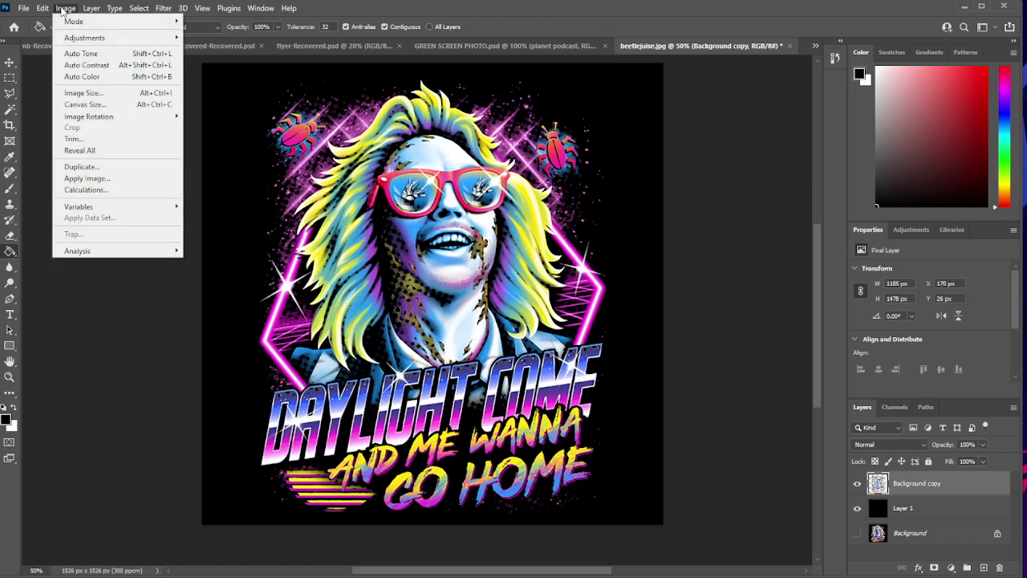
mouse_move(72, 37)
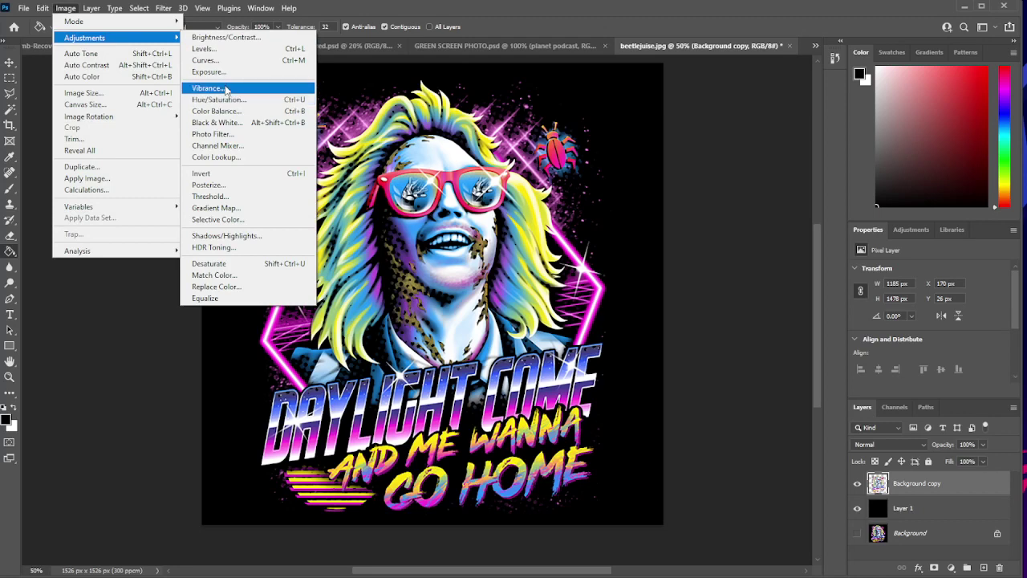
click(820, 328)
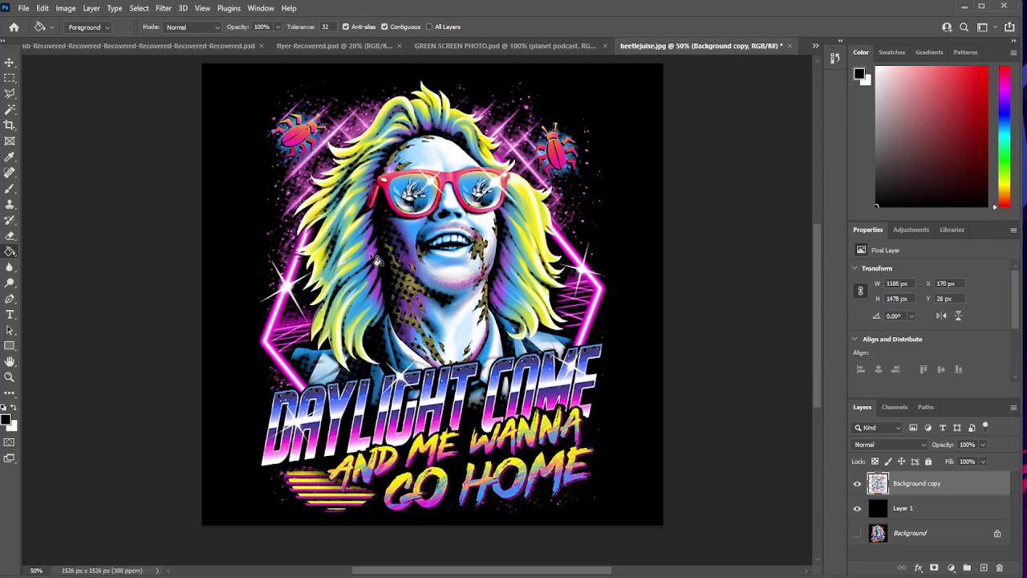
Hide the black Layer 1 and export the transparent halftone artwork as a PNG, adding "dtf" to the file name after "beetlejuise".
click(858, 509)
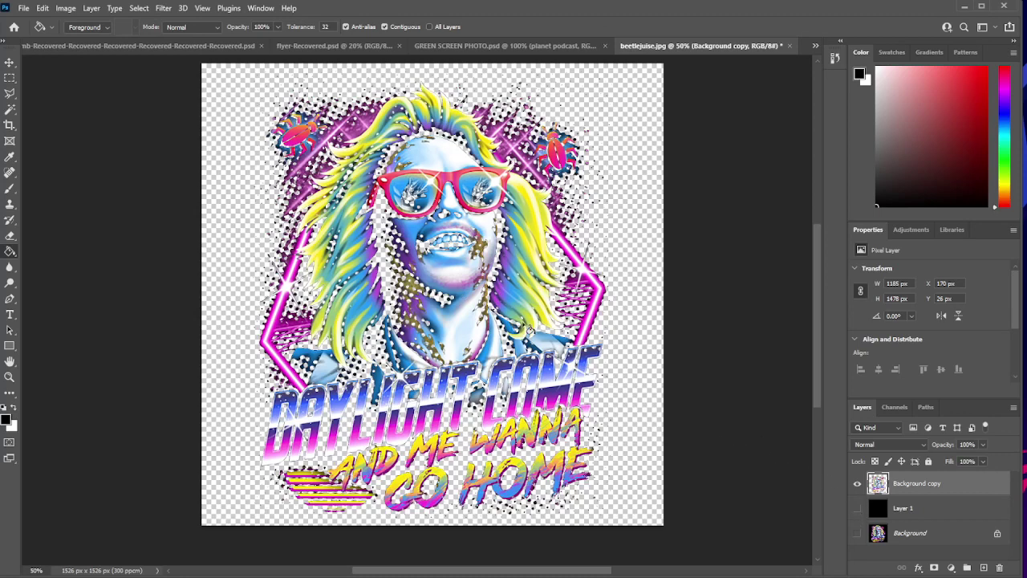
click(857, 508)
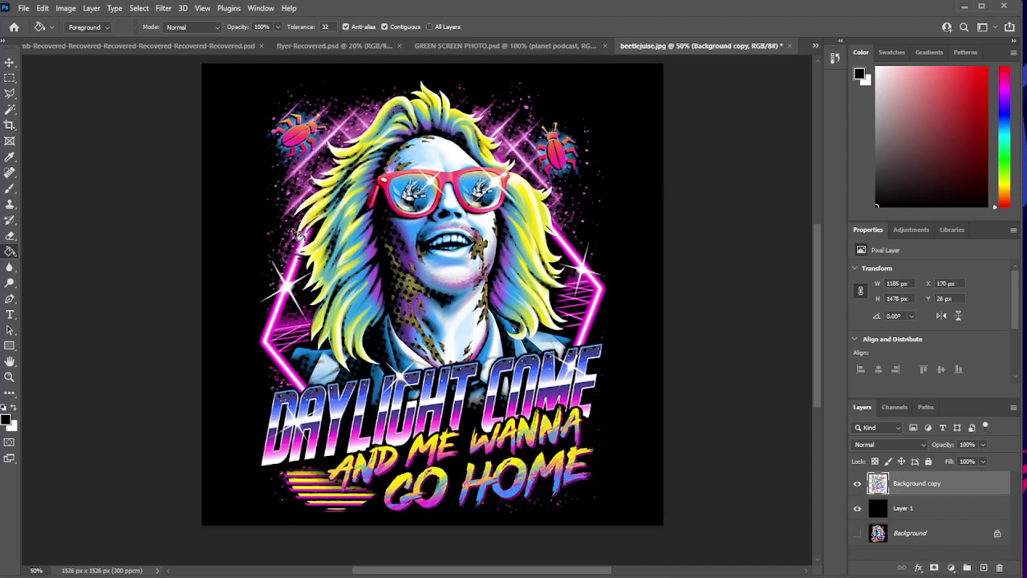
click(857, 508)
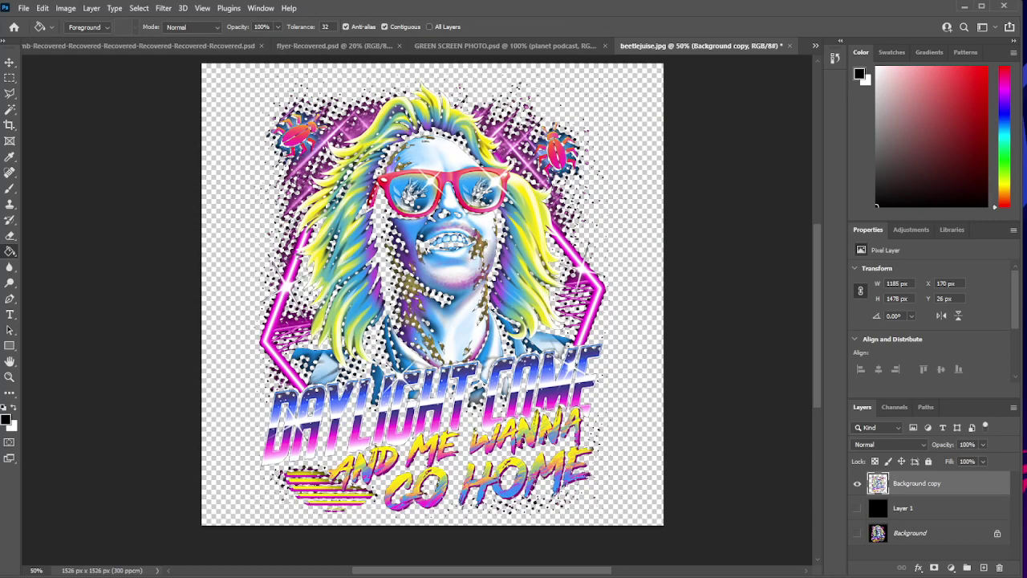
click(25, 9)
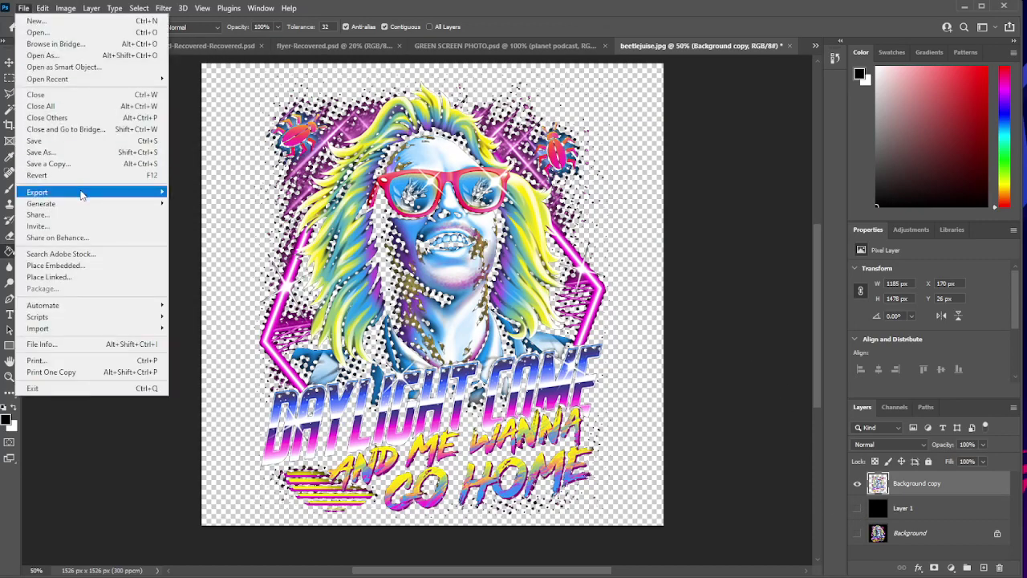
mouse_move(83, 193)
click(201, 192)
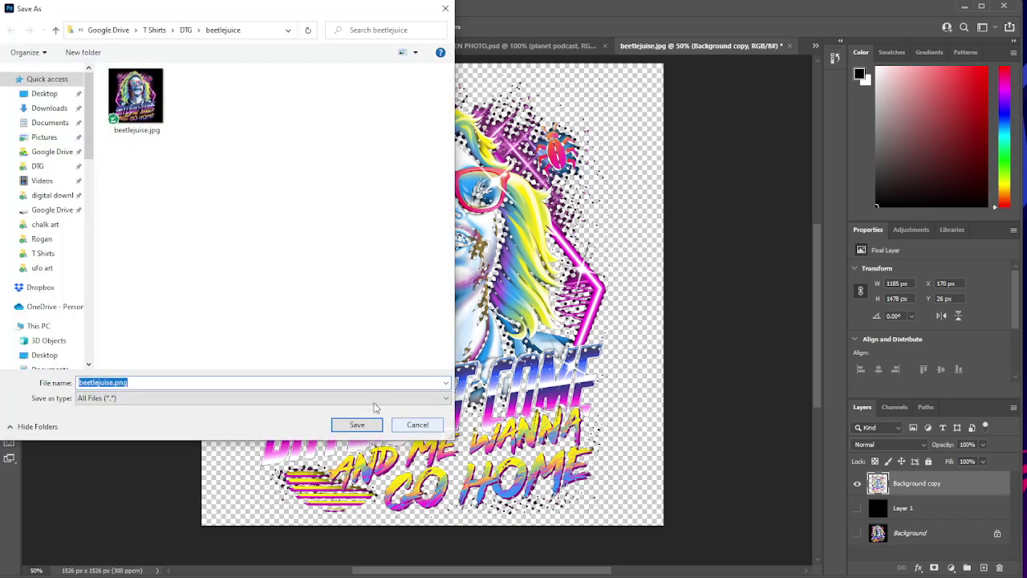
click(117, 382)
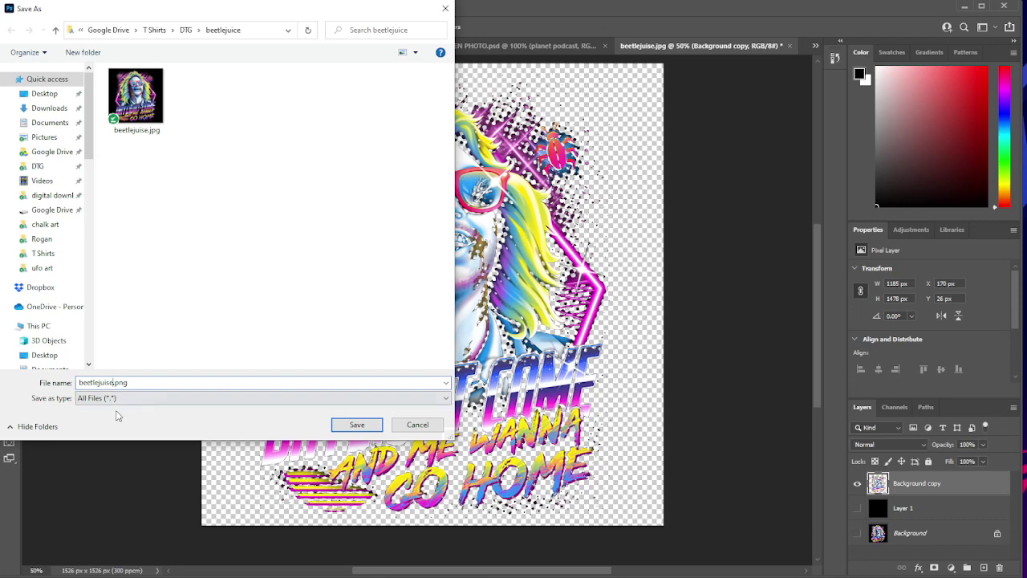
text(dtf)
key(Return)
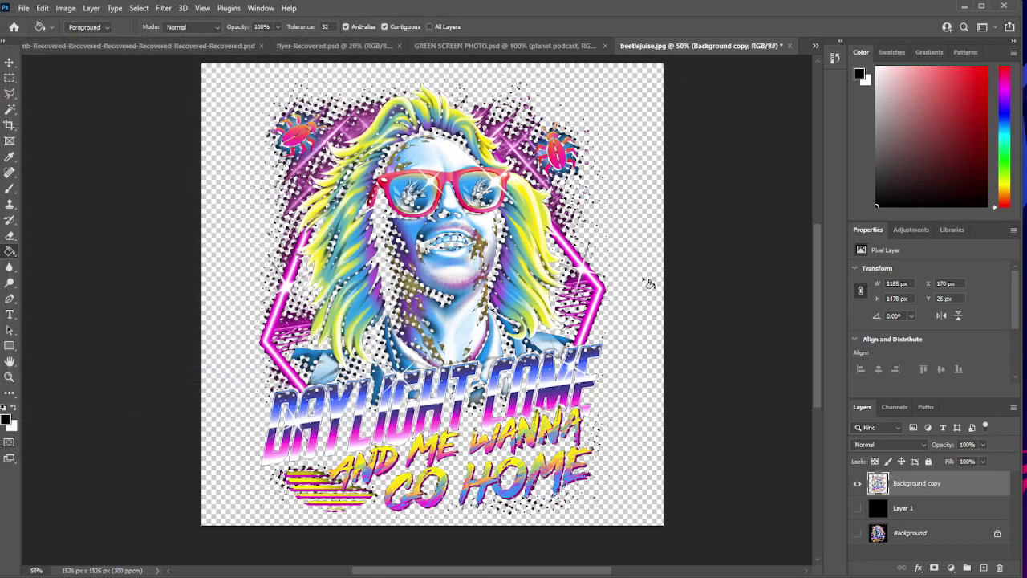